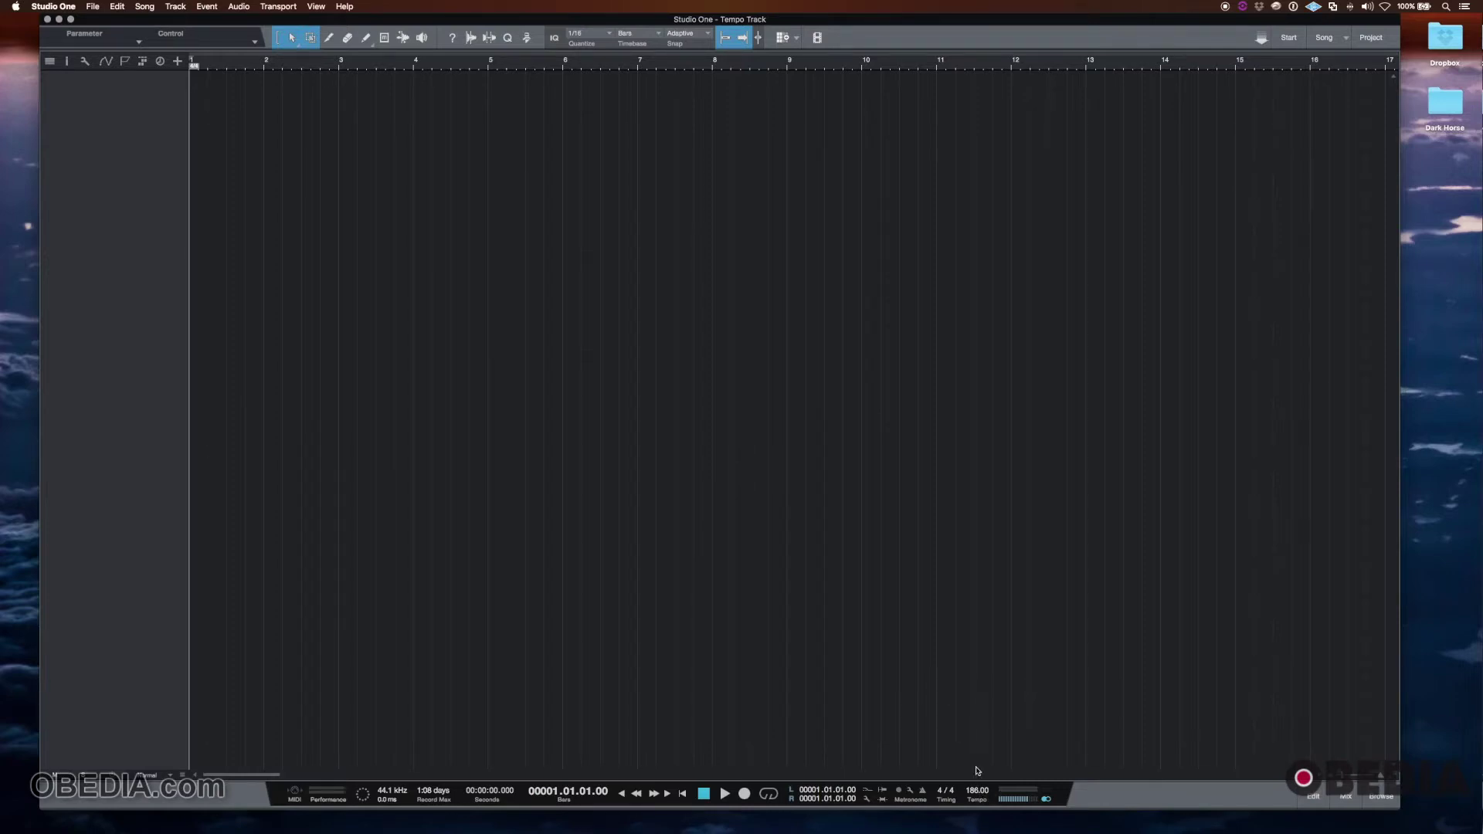
Change the song tempo from 186 to 120 BPM in the transport bar.
click(1313, 713)
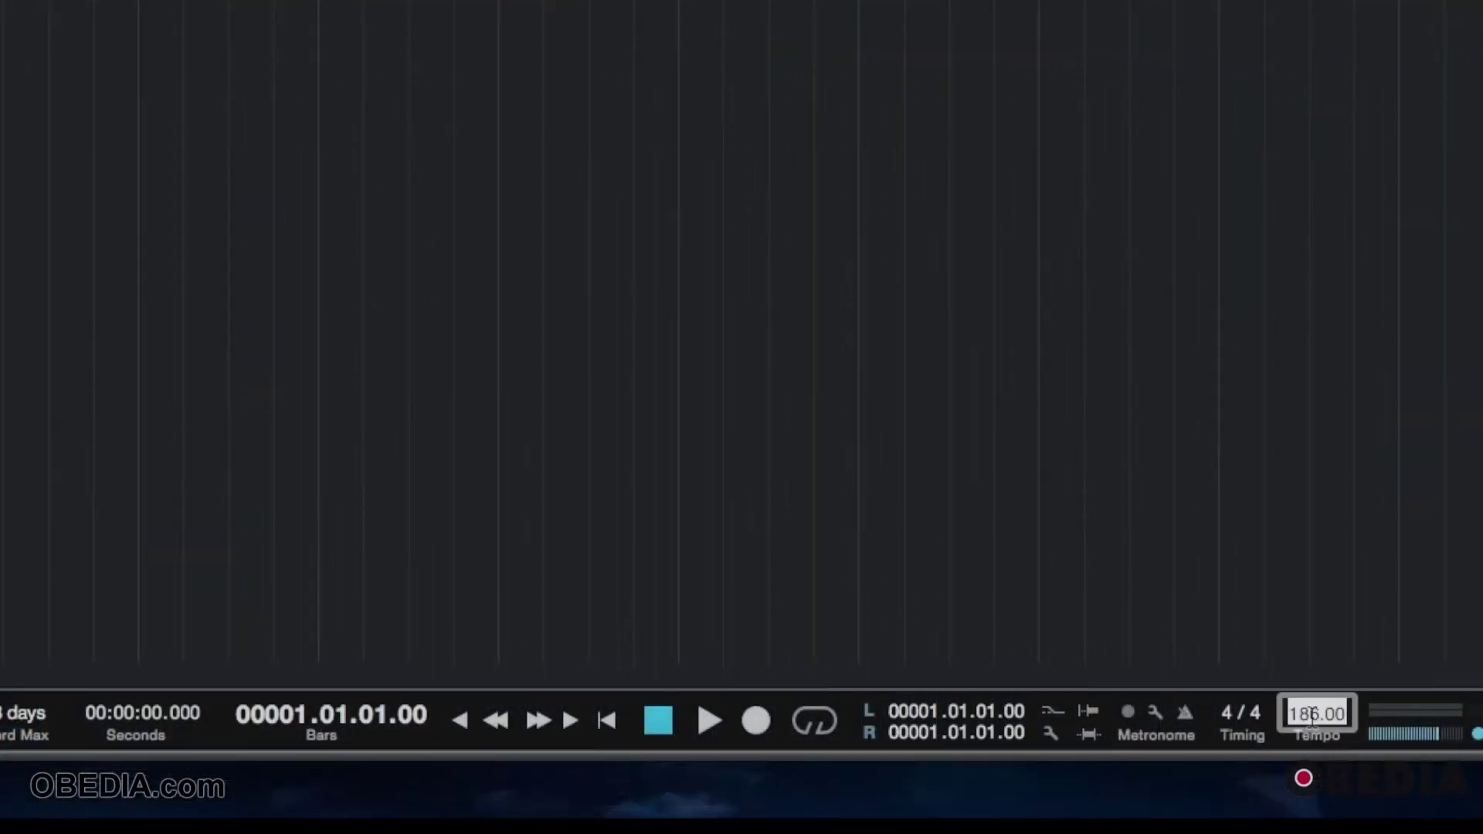
text(120)
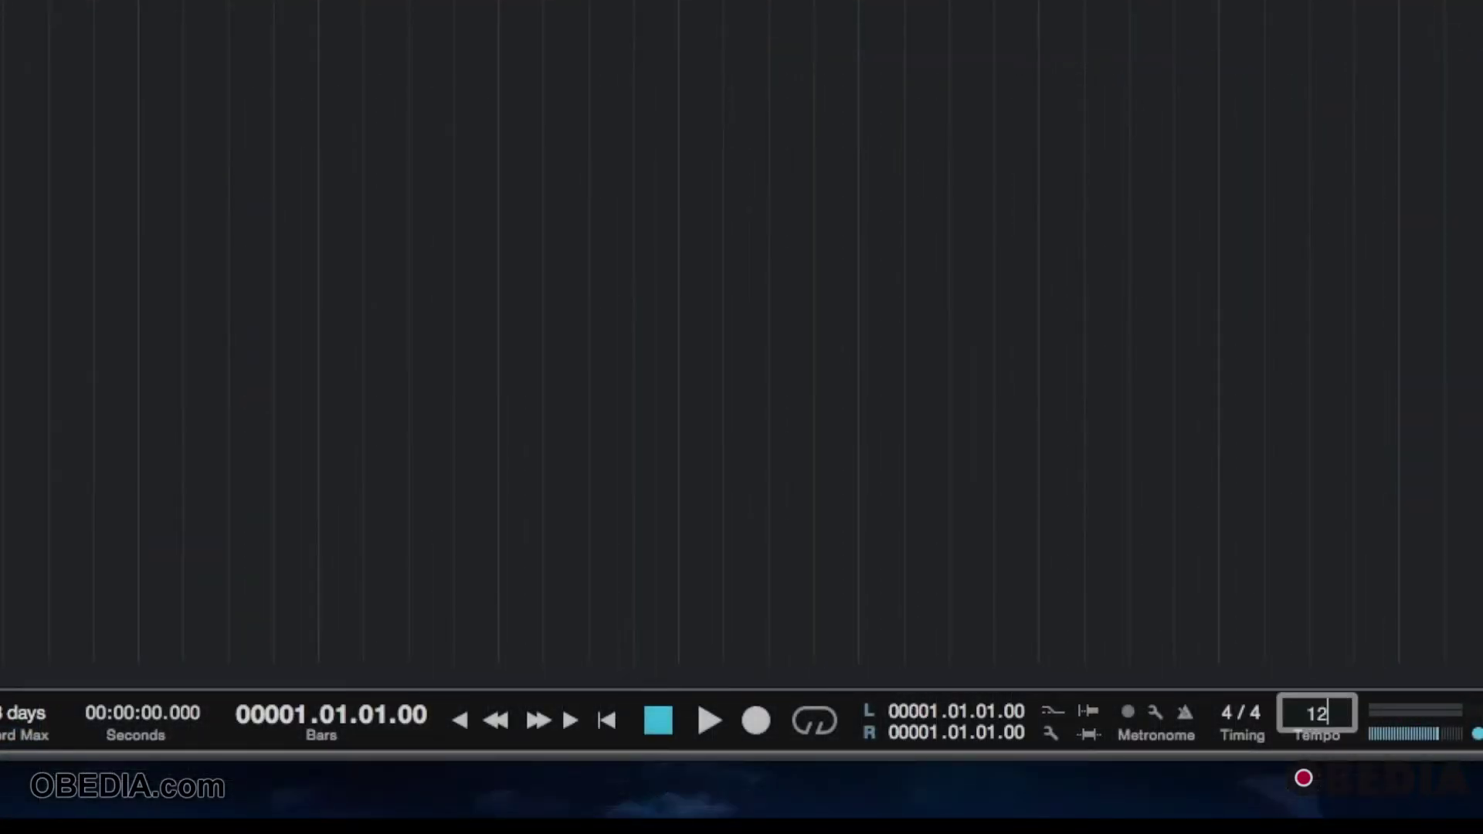
key(Return)
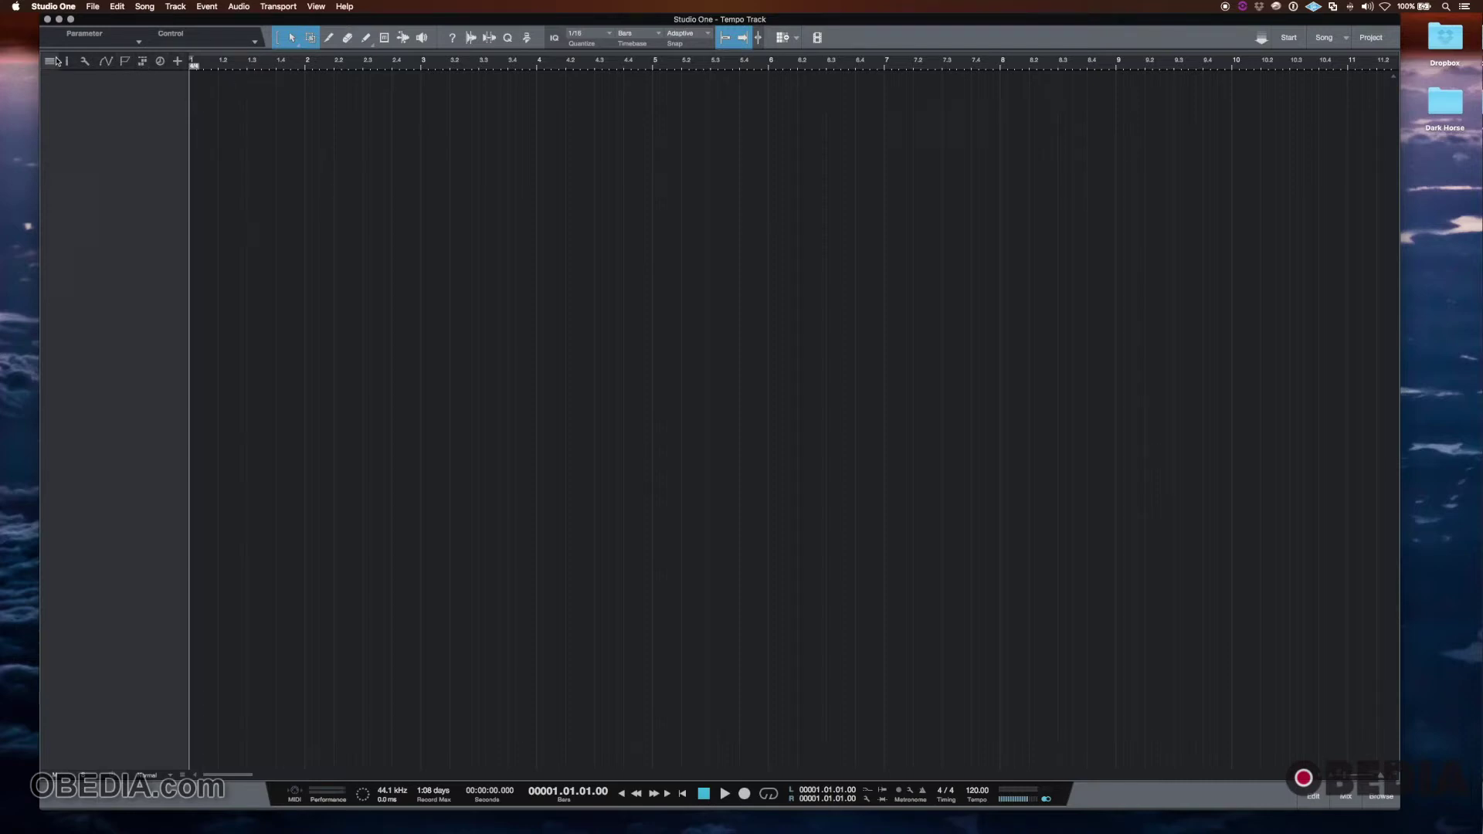
Reveal the tempo track showing a constant 120.00 BPM and make its lane taller.
click(123, 62)
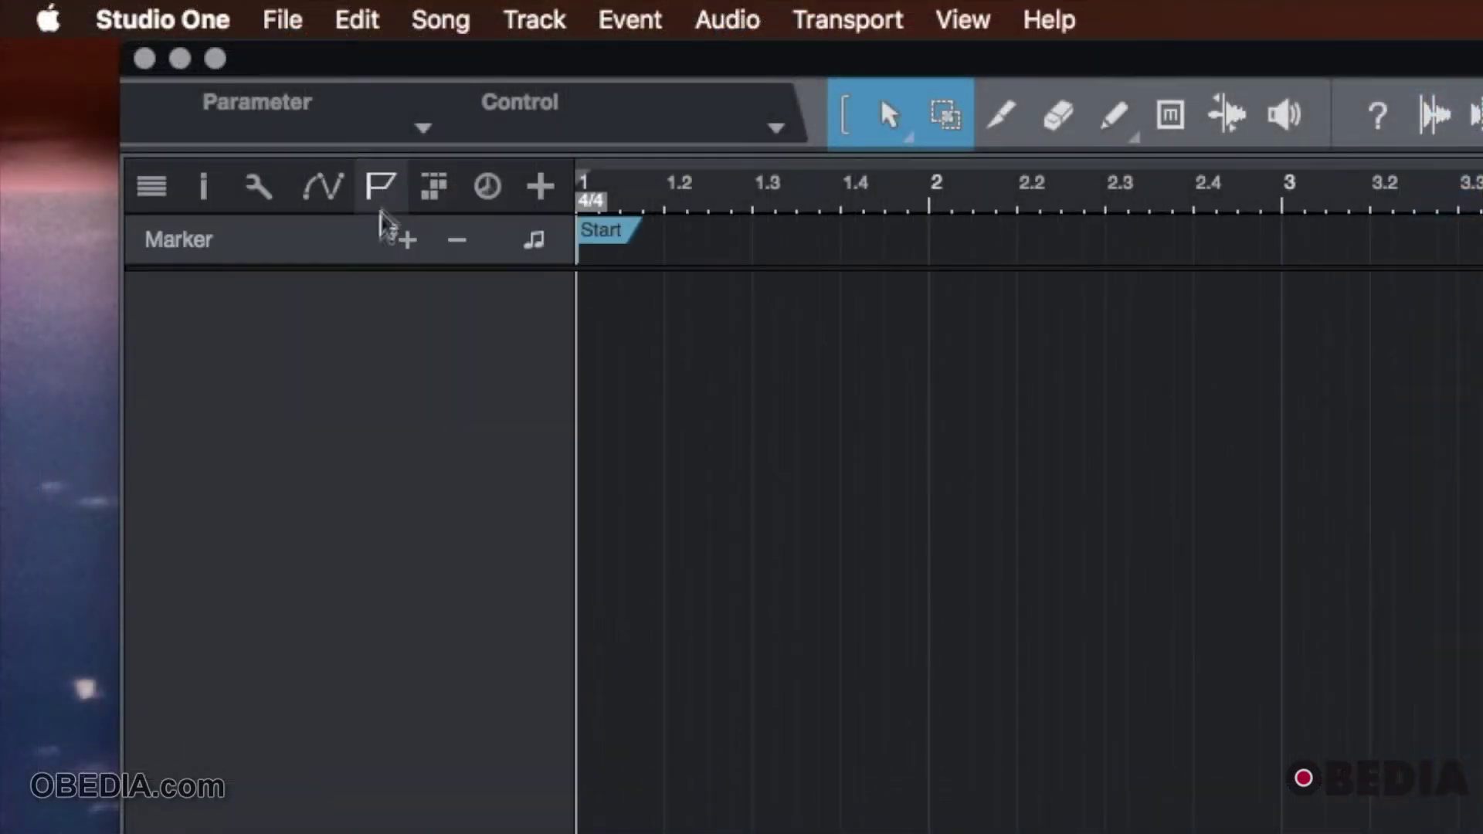
click(384, 185)
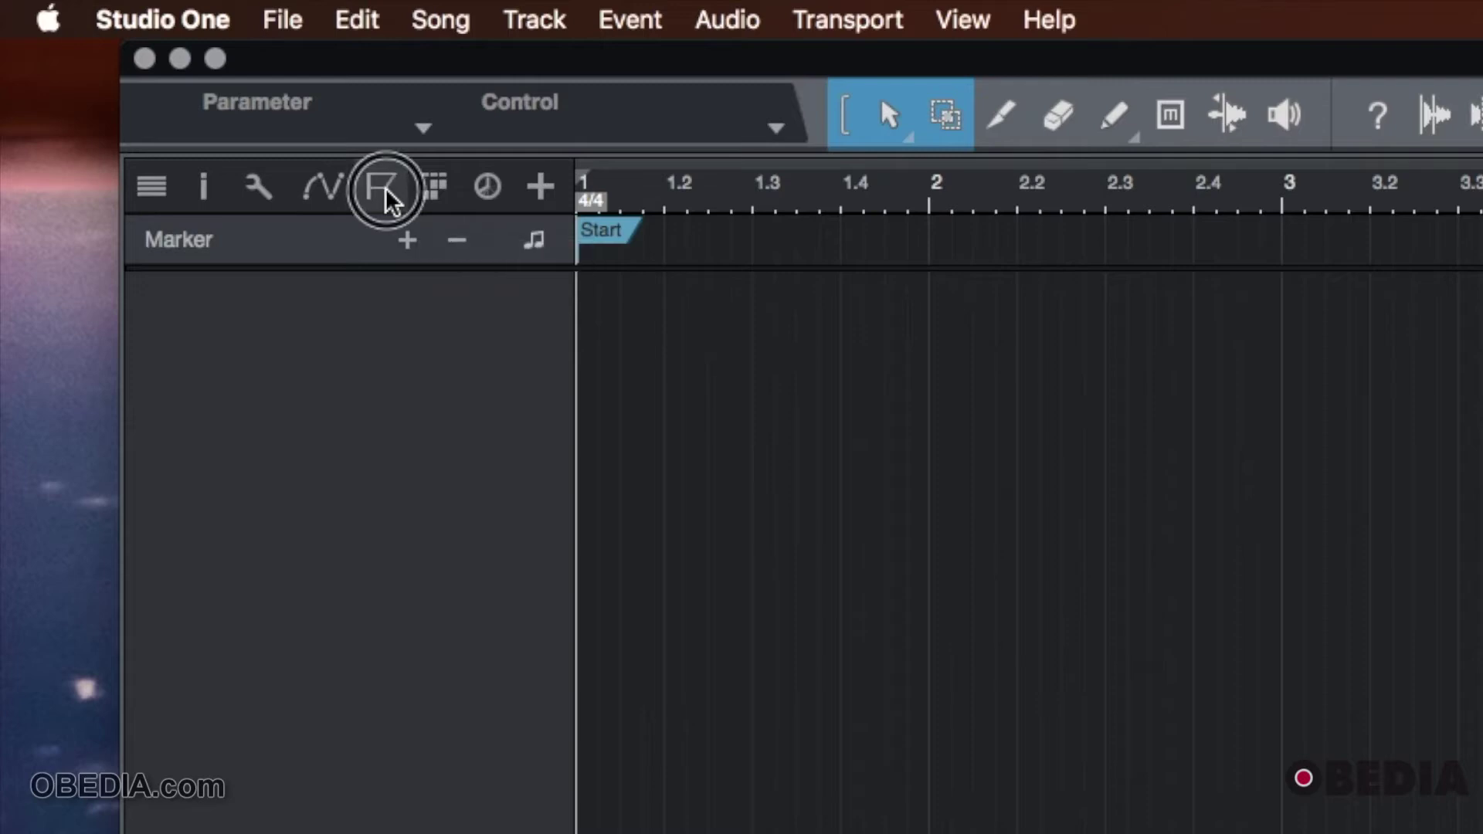
click(542, 189)
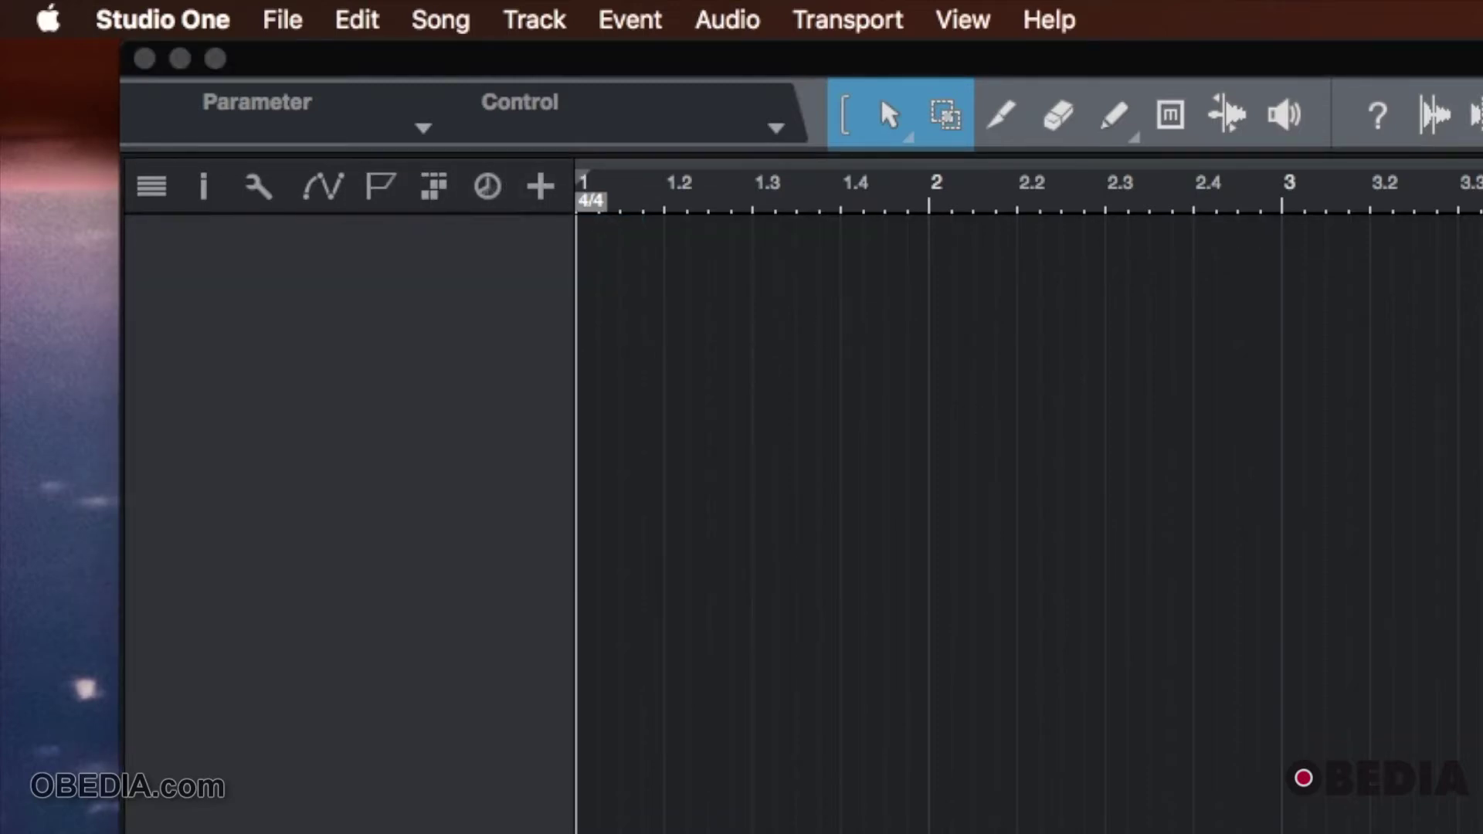
key(Escape)
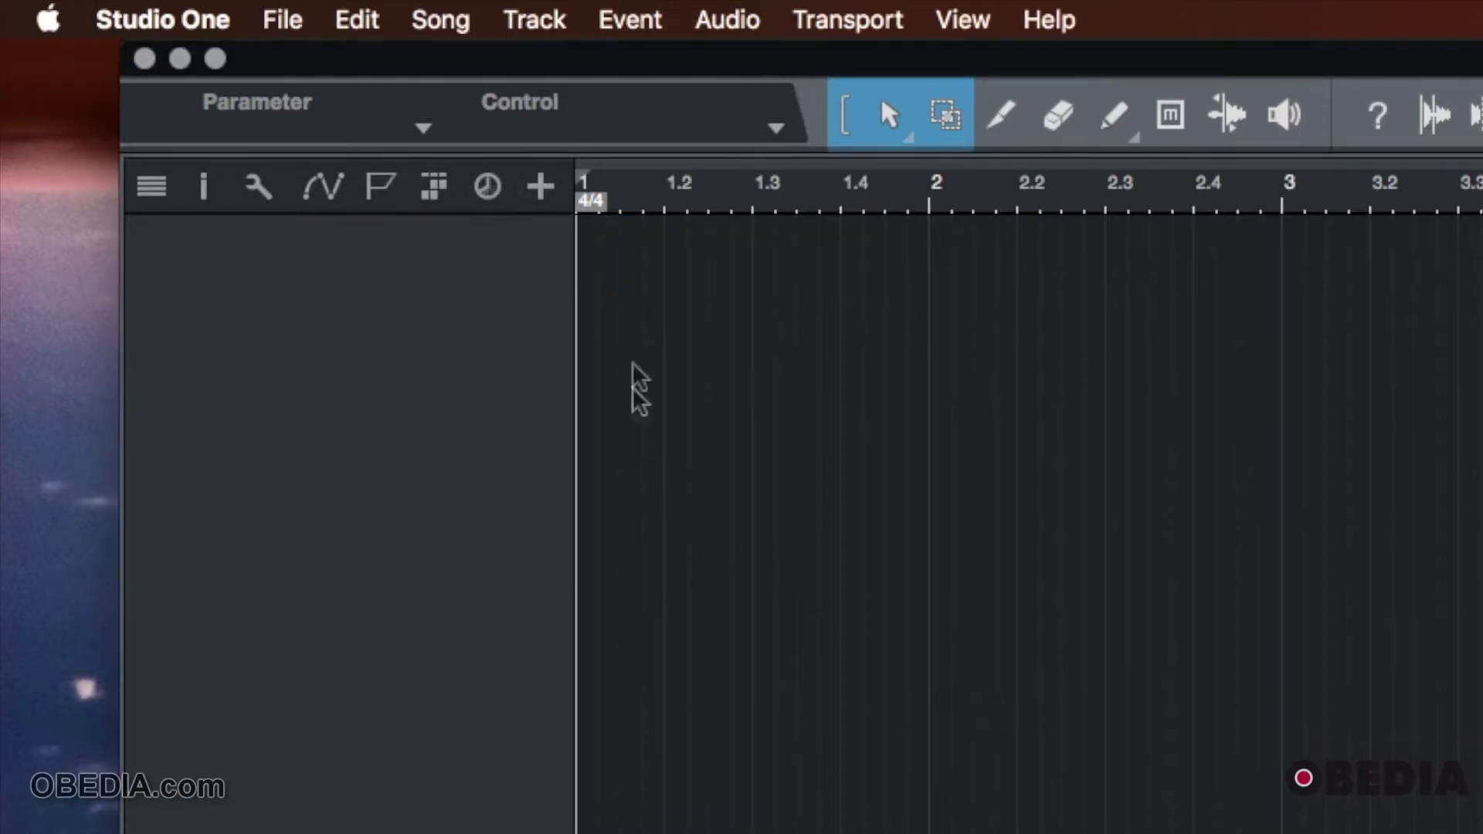
click(488, 191)
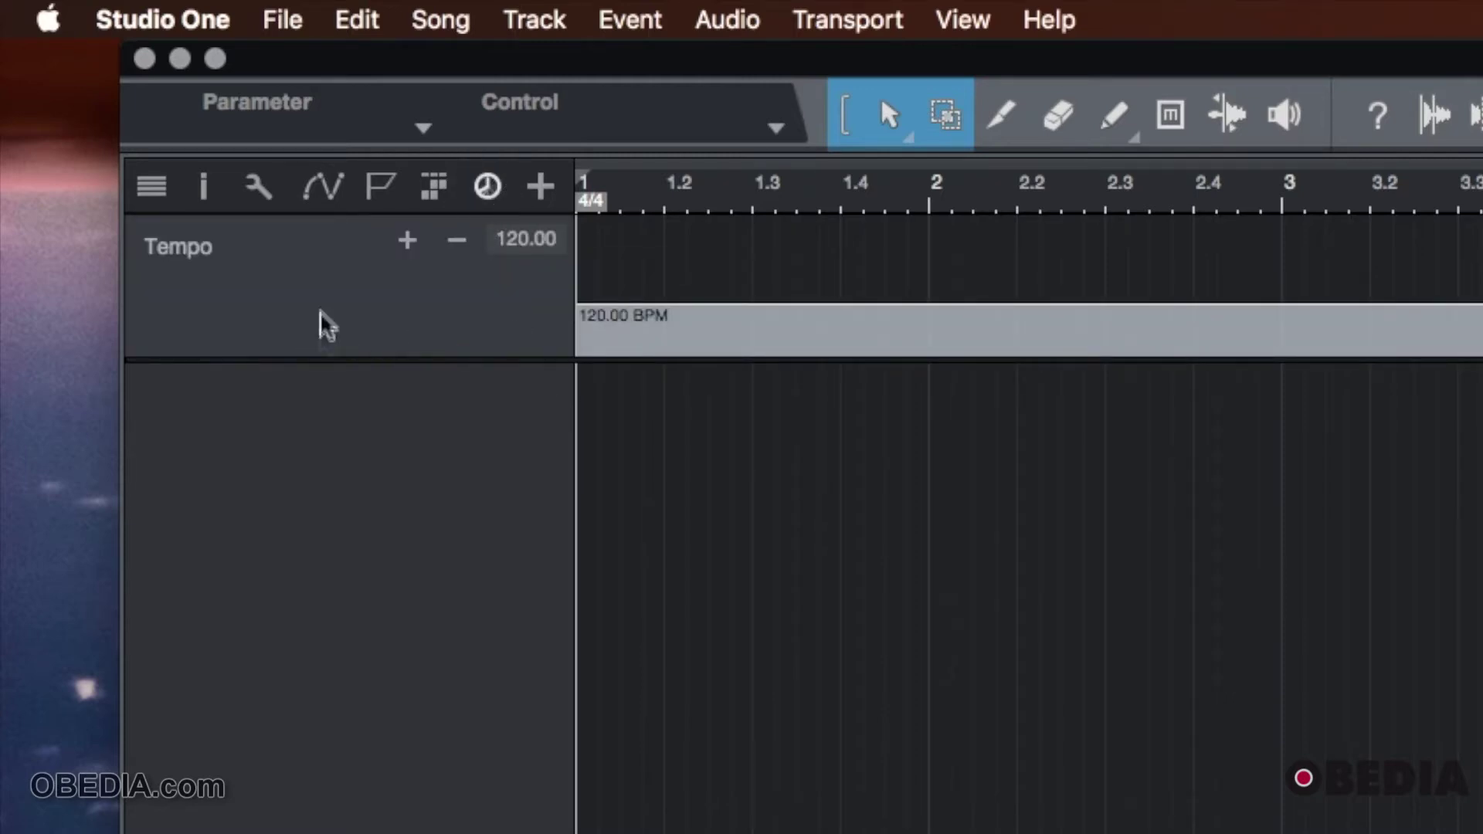
drag(330, 355, 325, 520)
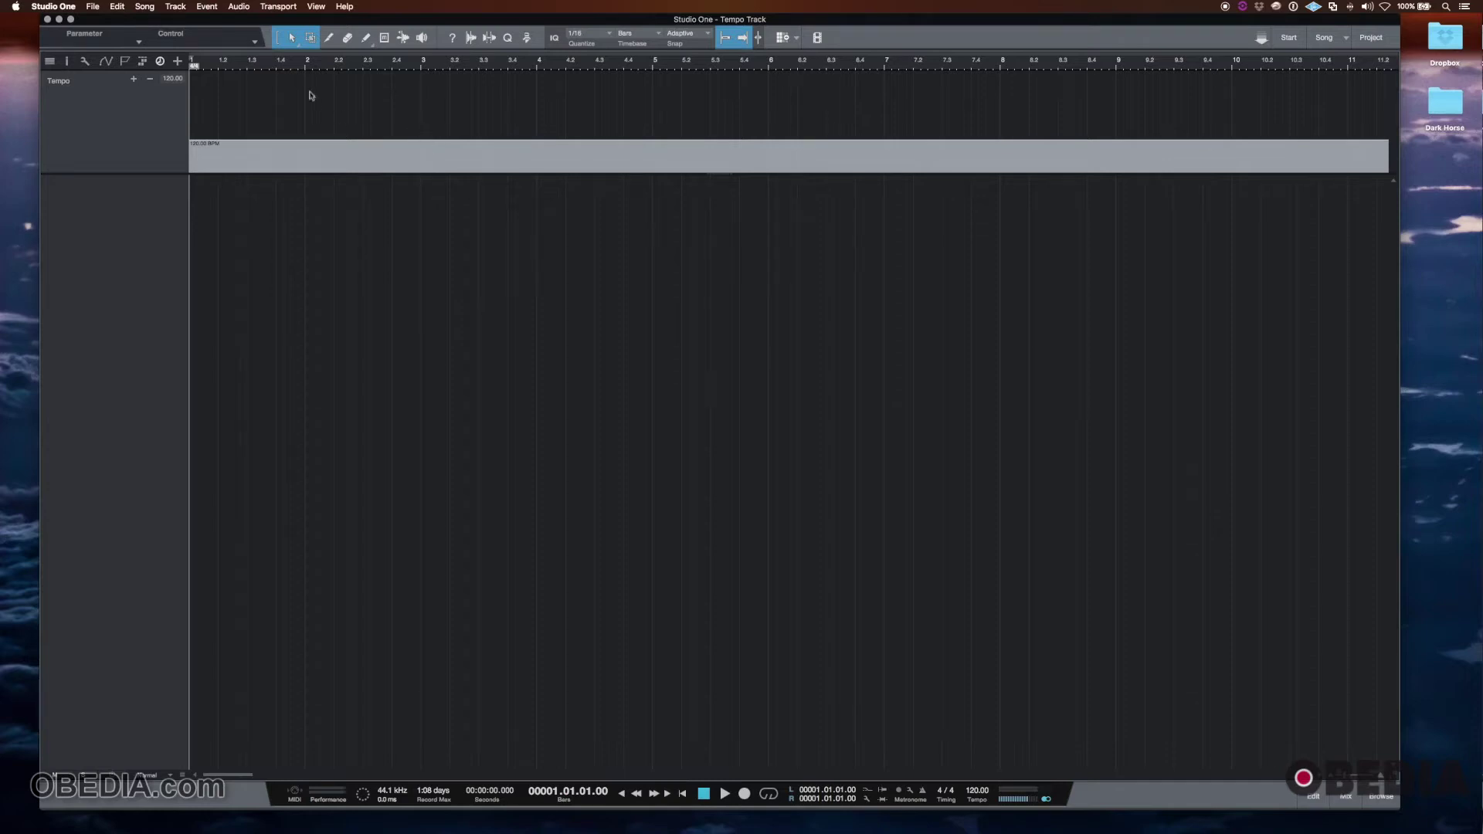
Paint 256 BPM over bars 3–4, a short 376 BPM spike near bar 5, and a section from bar 6 to 10.
click(366, 39)
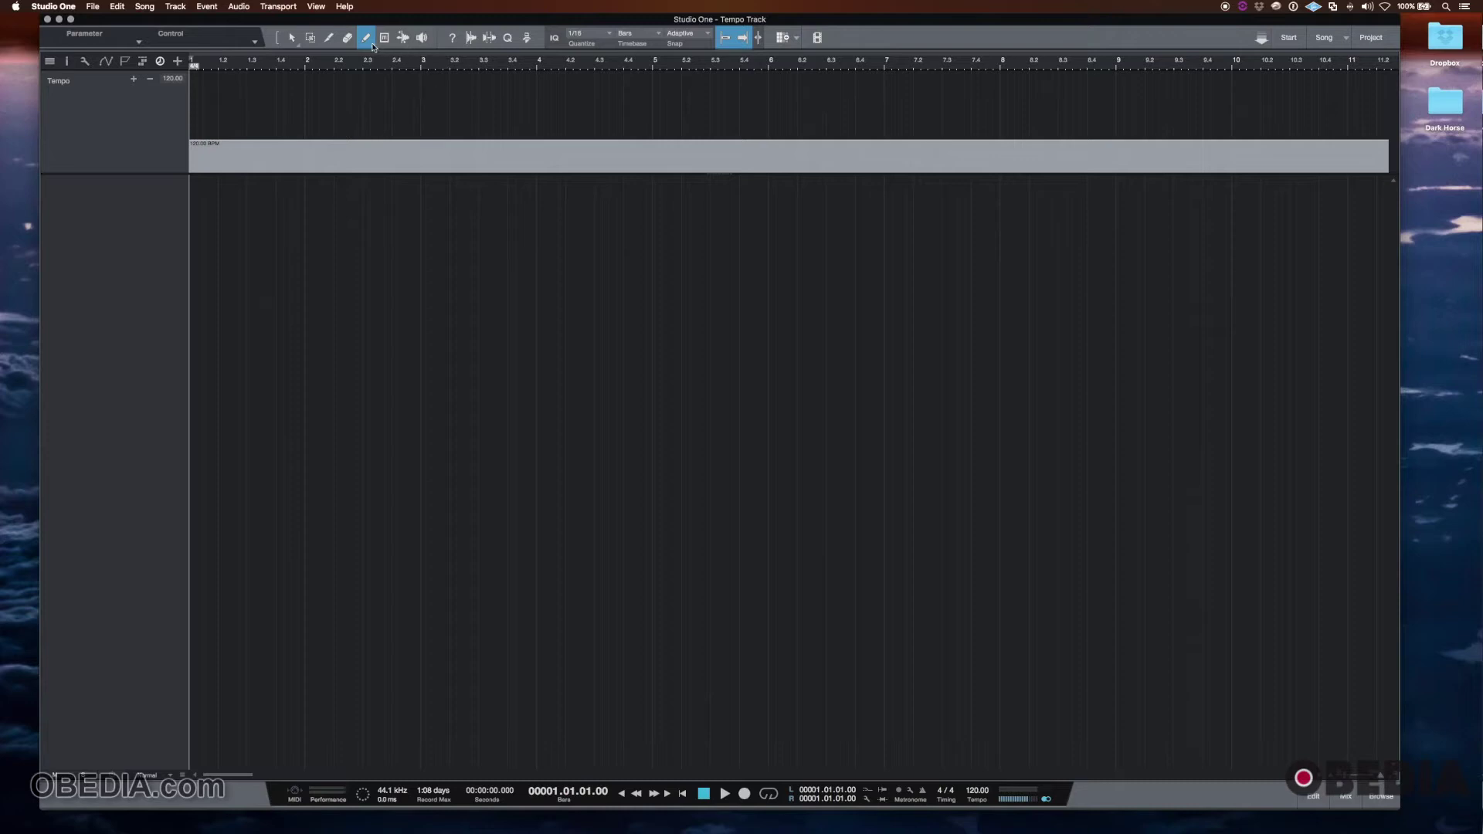
click(428, 143)
drag(429, 144, 562, 100)
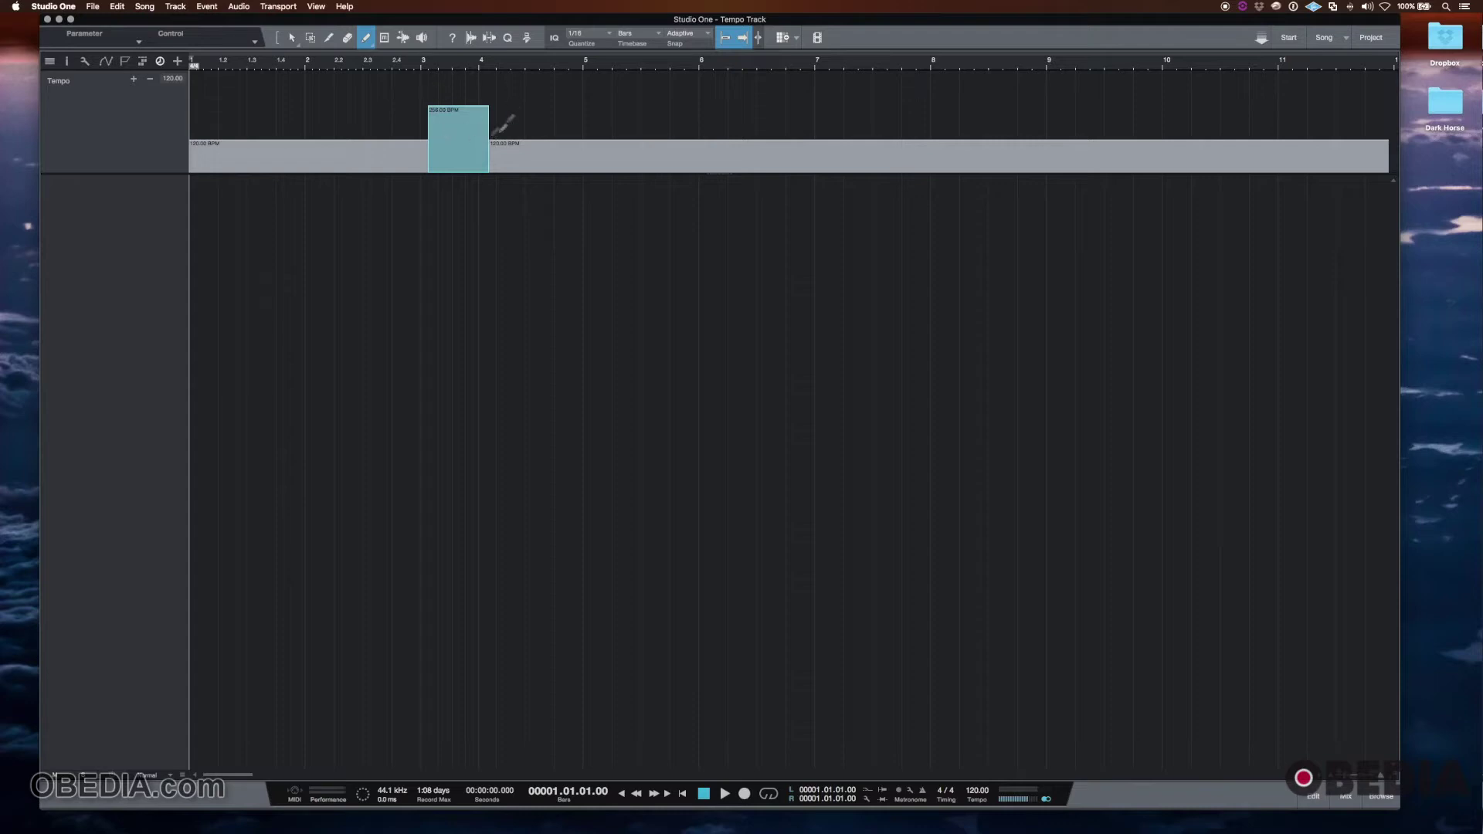
drag(606, 143, 645, 73)
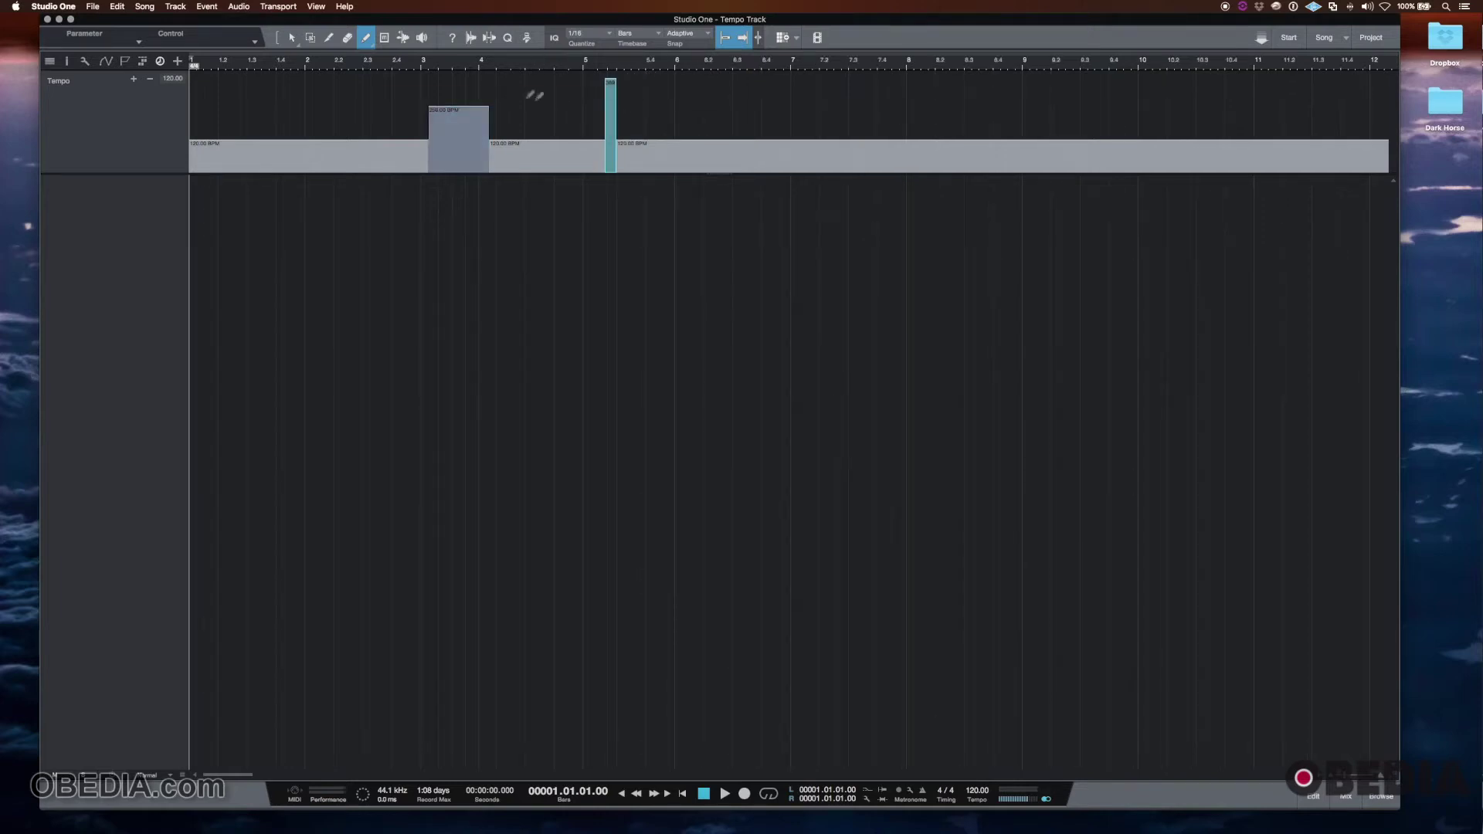
mouse_move(680, 153)
mouse_down()
mouse_move(777, 162)
mouse_move(797, 126)
mouse_up()
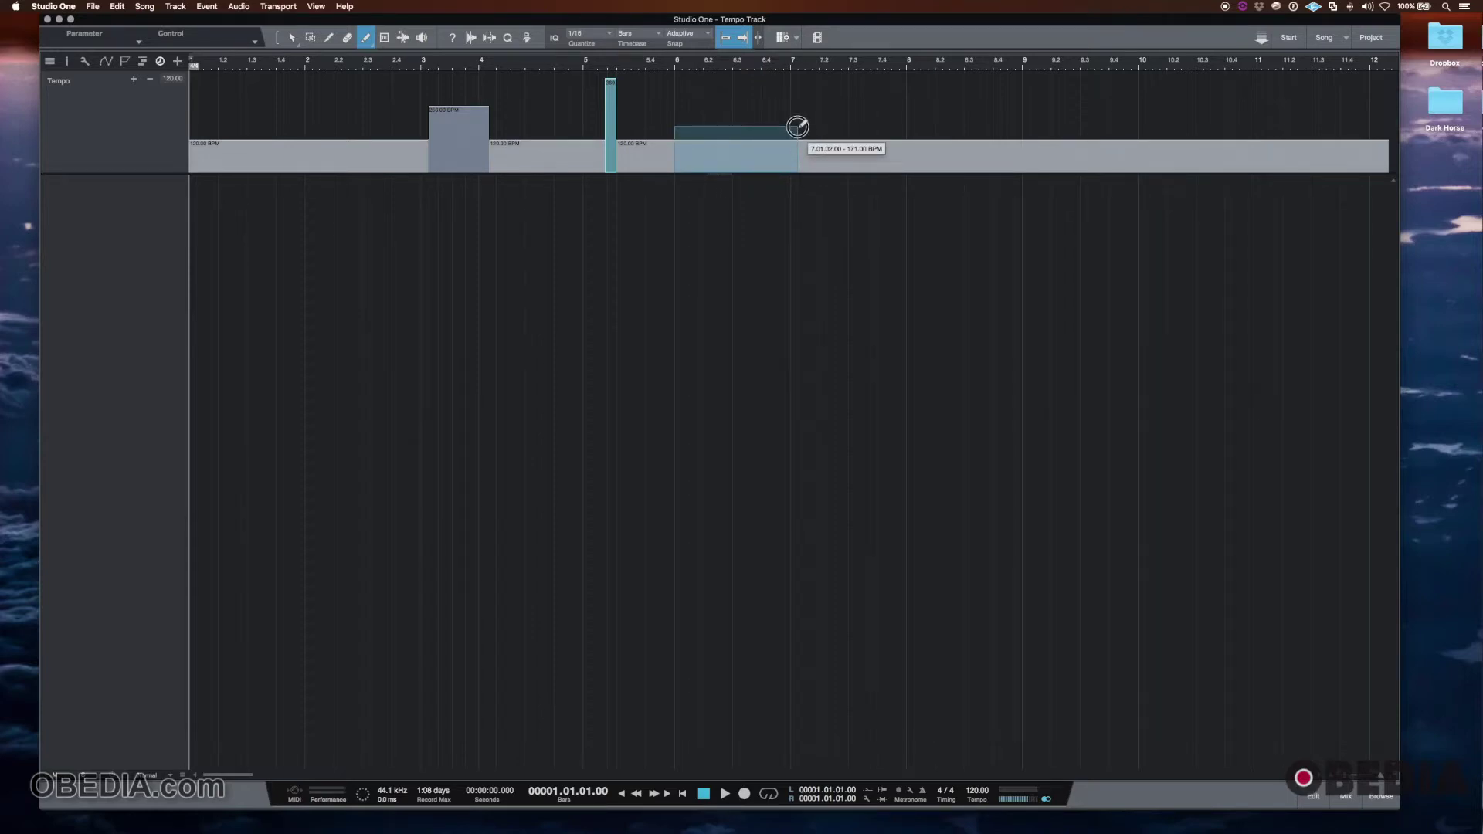
mouse_move(798, 127)
mouse_down()
mouse_move(1213, 108)
mouse_move(1135, 100)
mouse_move(1140, 141)
mouse_up()
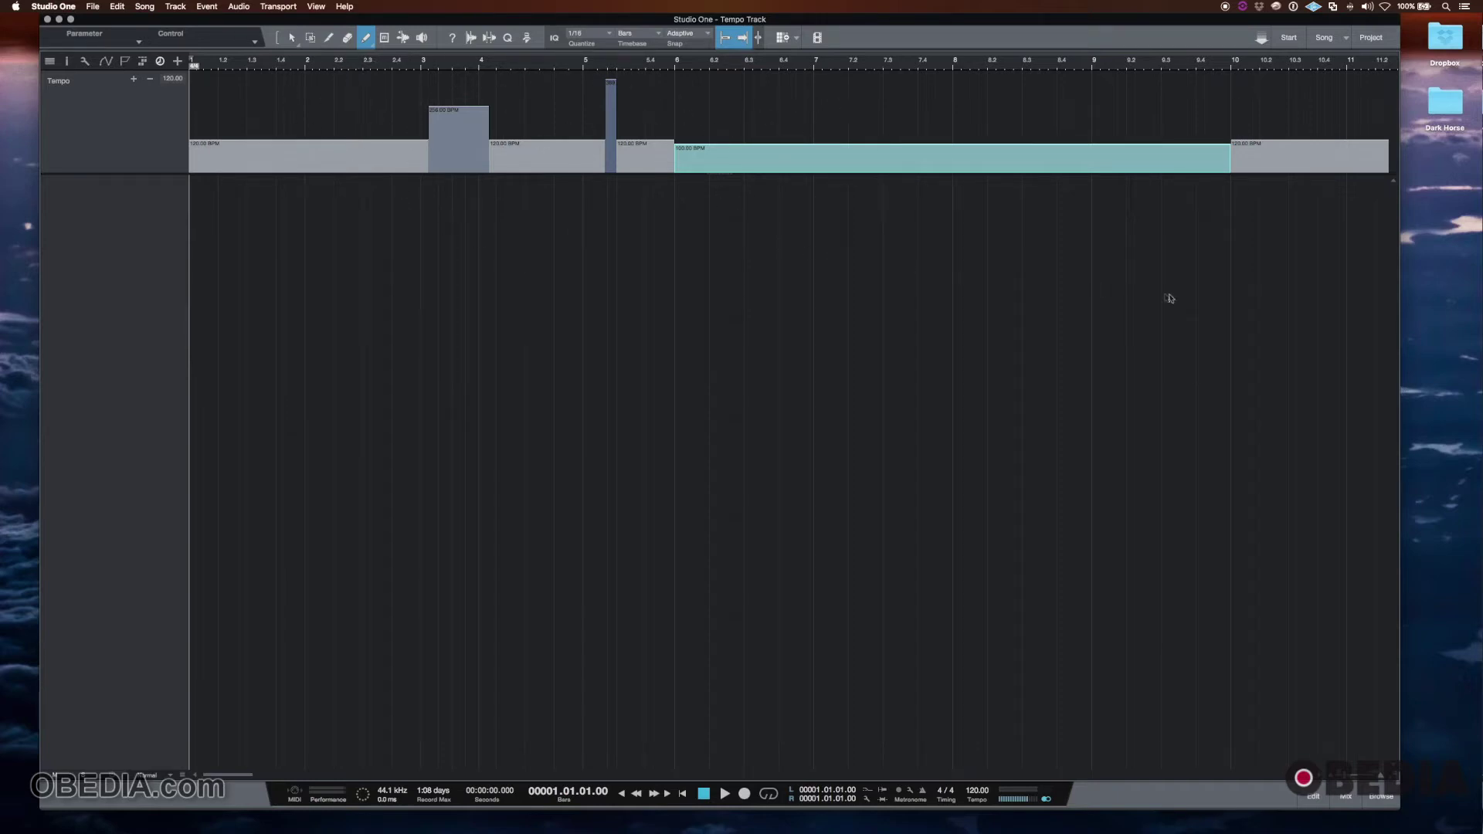
Play the tempo changes from bar 2.2.4 with the metronome on, then delete the drawn tempo blocks.
click(292, 39)
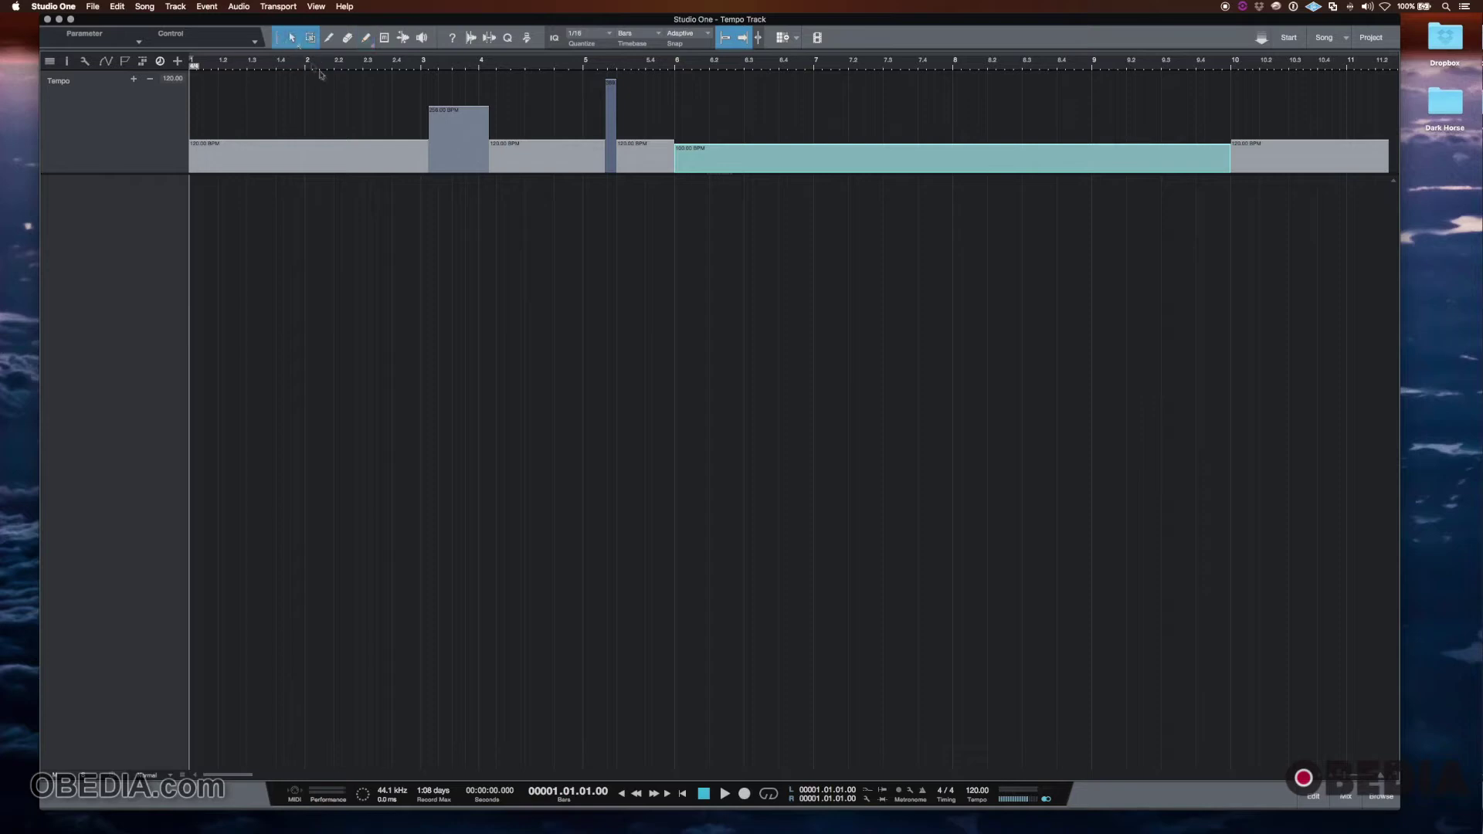
click(357, 70)
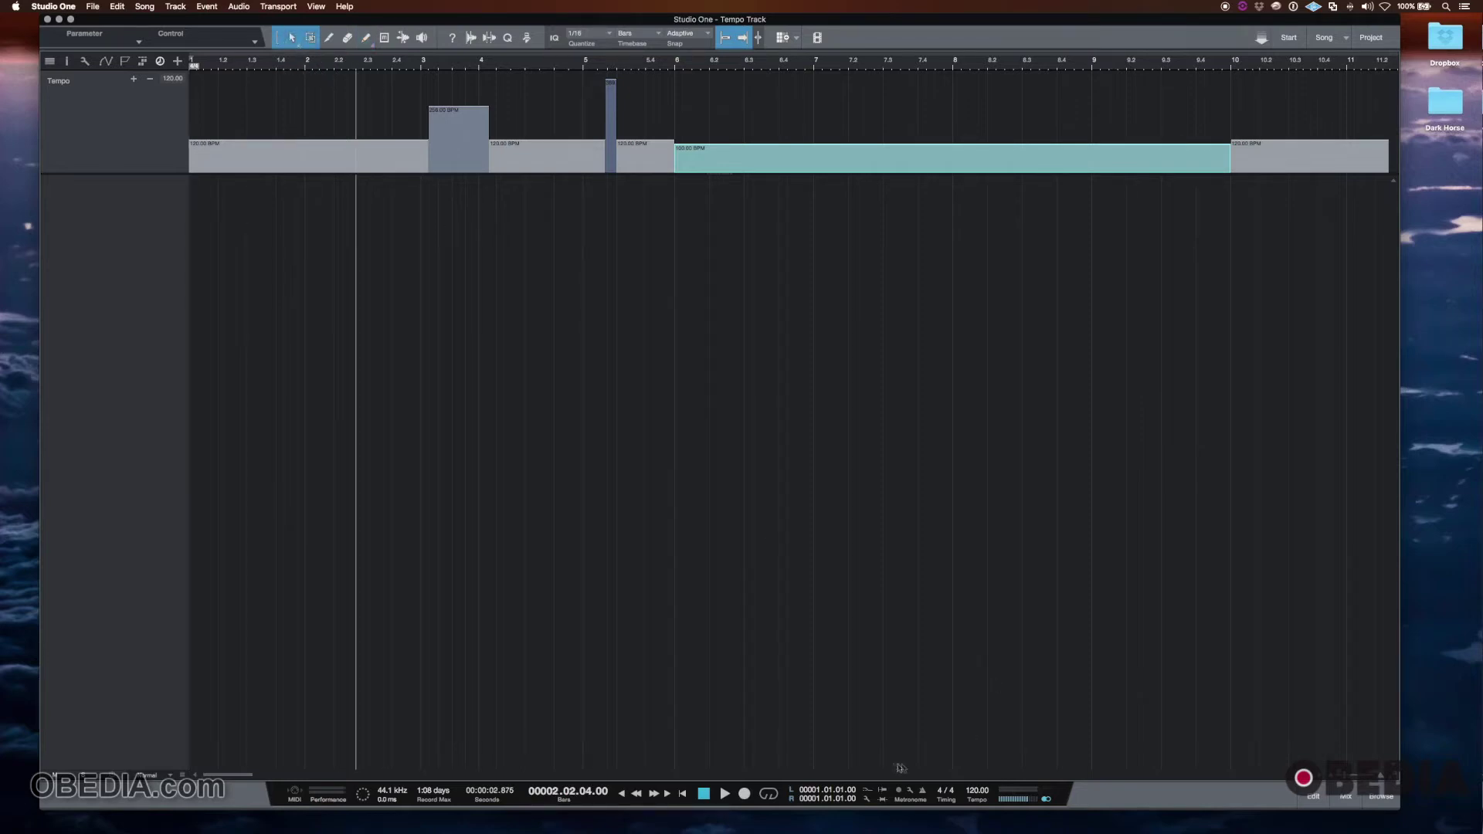
click(922, 790)
click(729, 797)
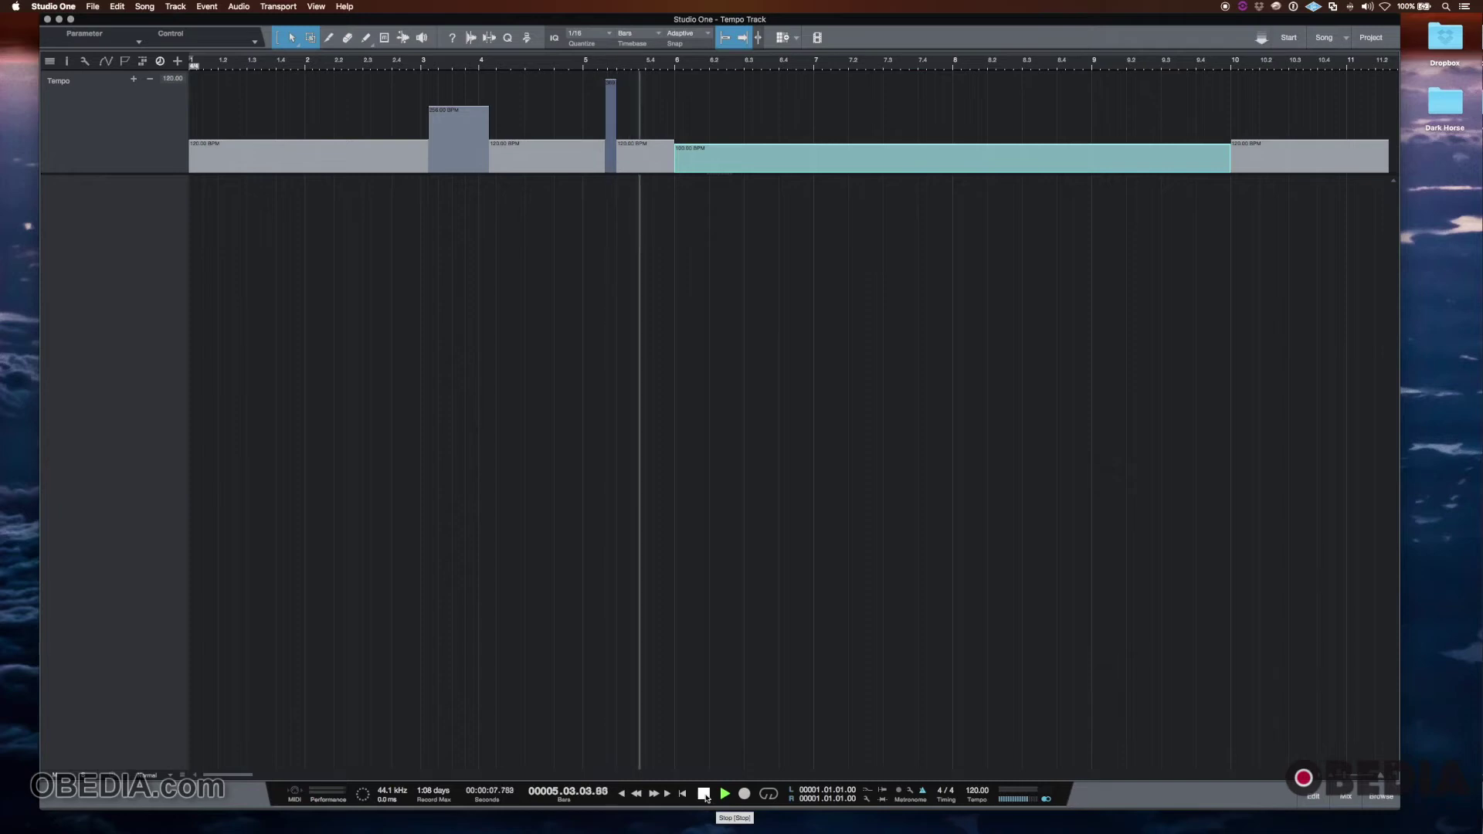
click(703, 794)
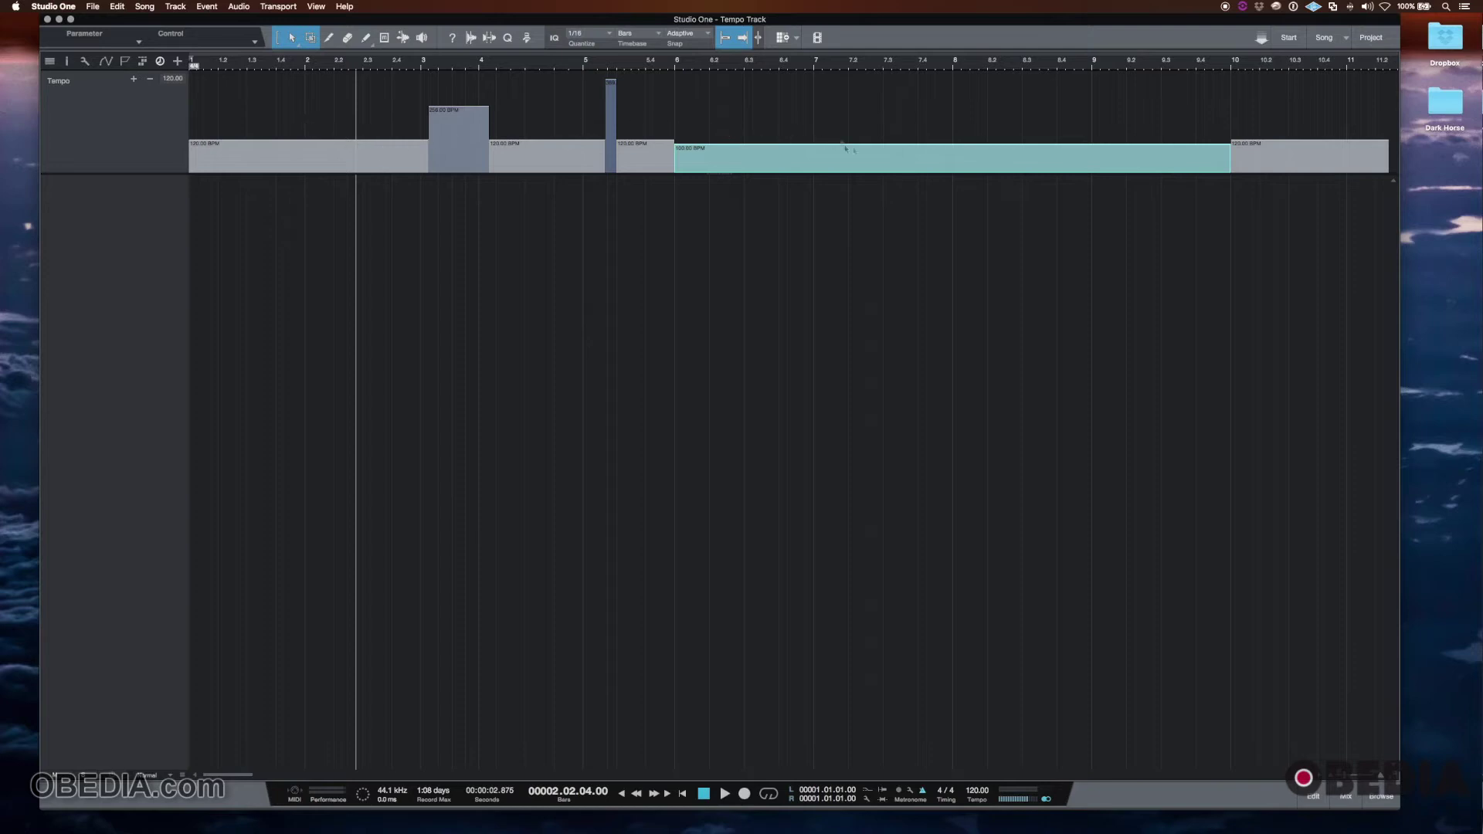
drag(414, 91, 928, 172)
key(Delete)
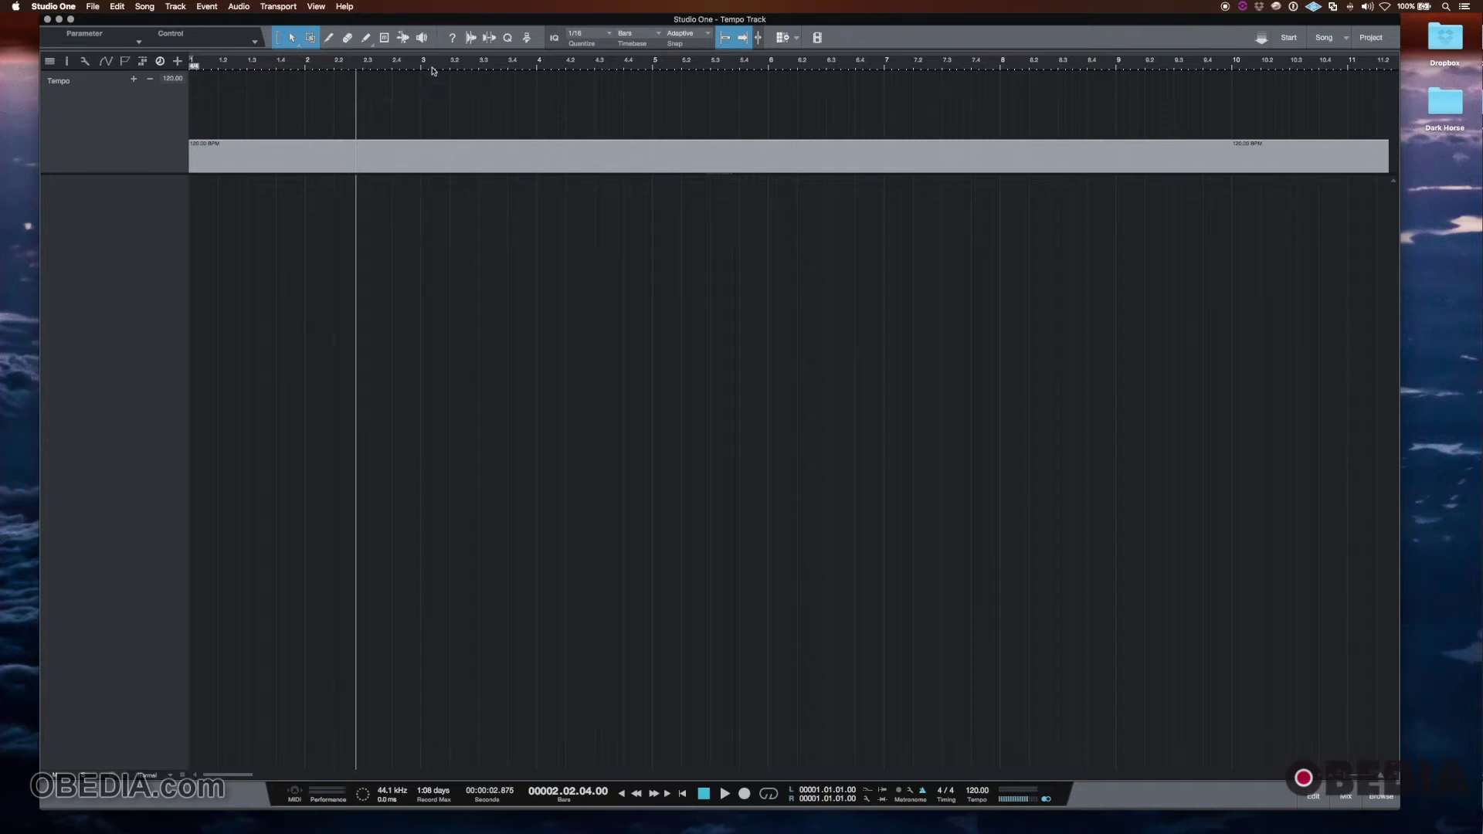
Paint a tempo drop to 88 BPM starting at bar 81.
drag(427, 60, 424, 21)
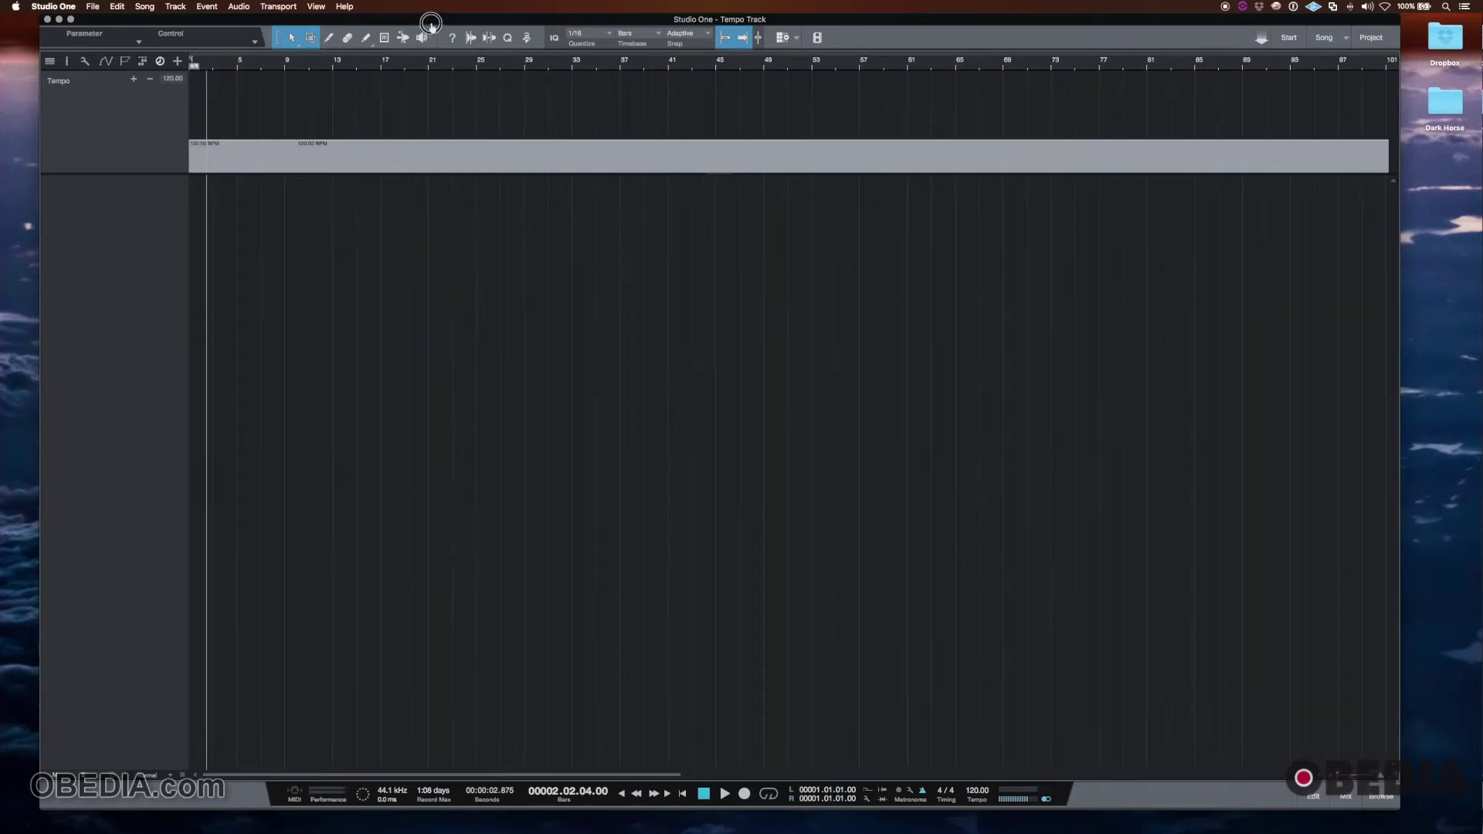
click(363, 40)
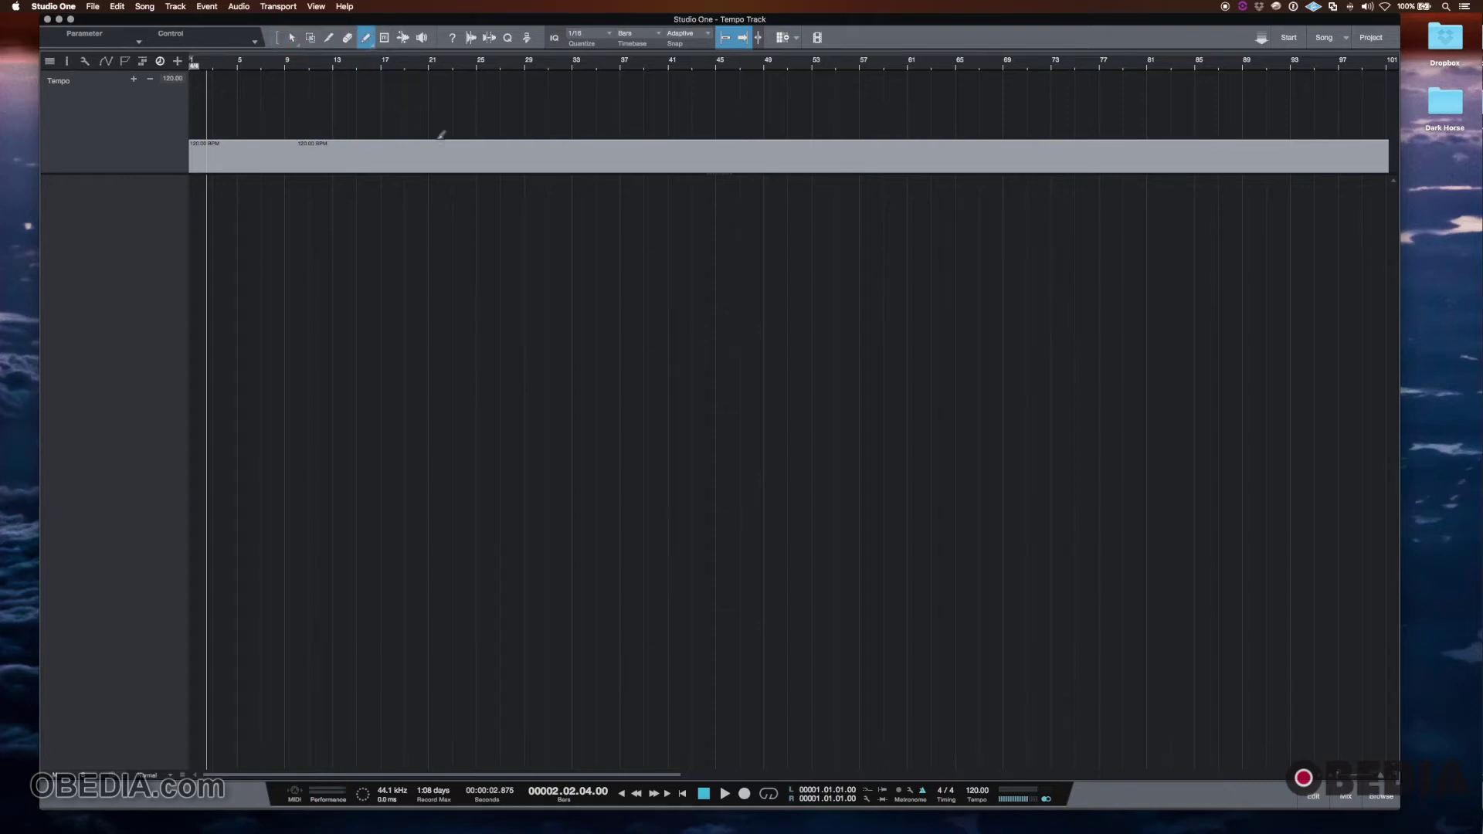
scroll(772, 164, right, 5)
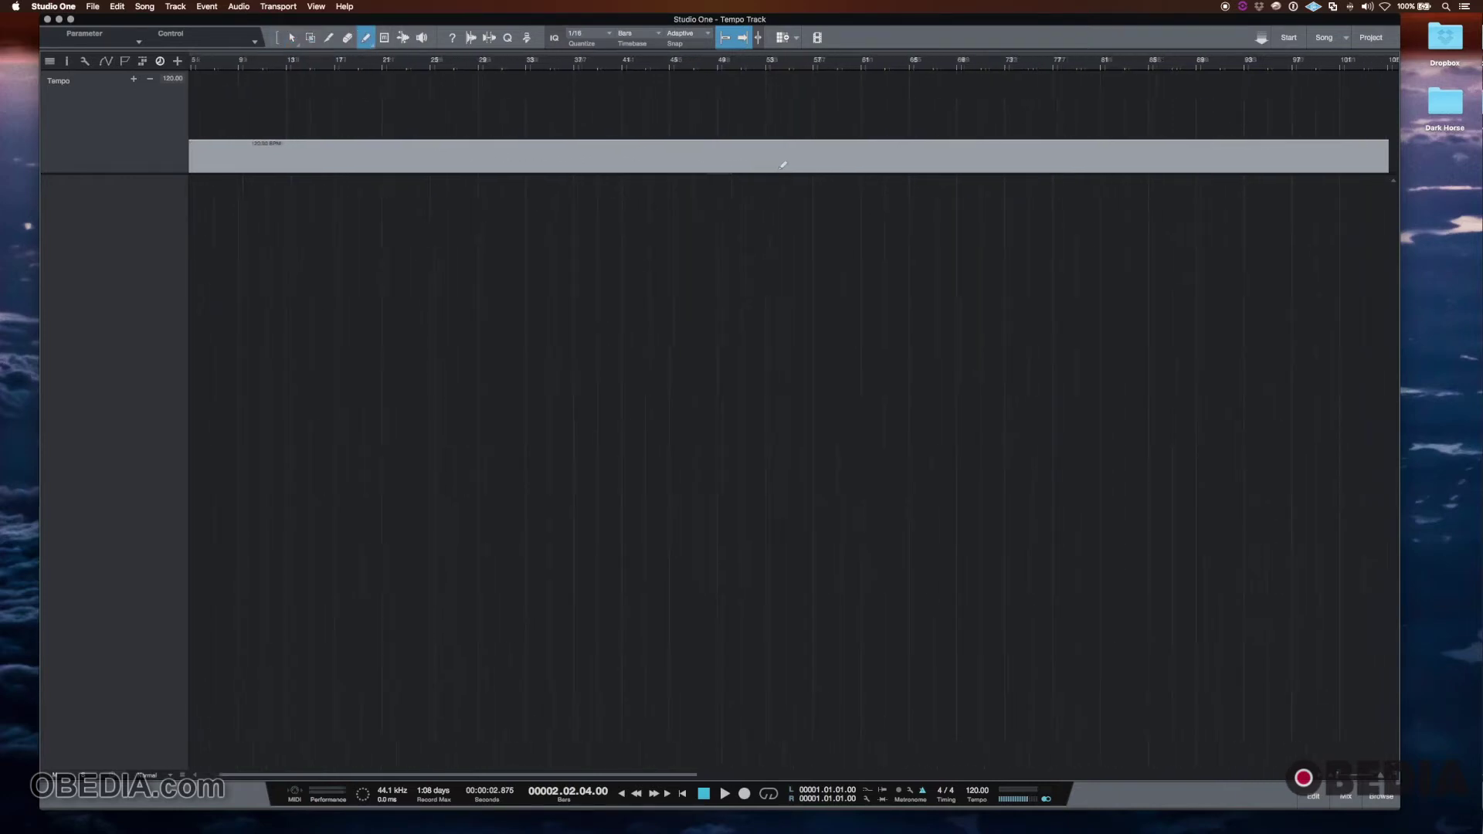
scroll(772, 164, right, 7)
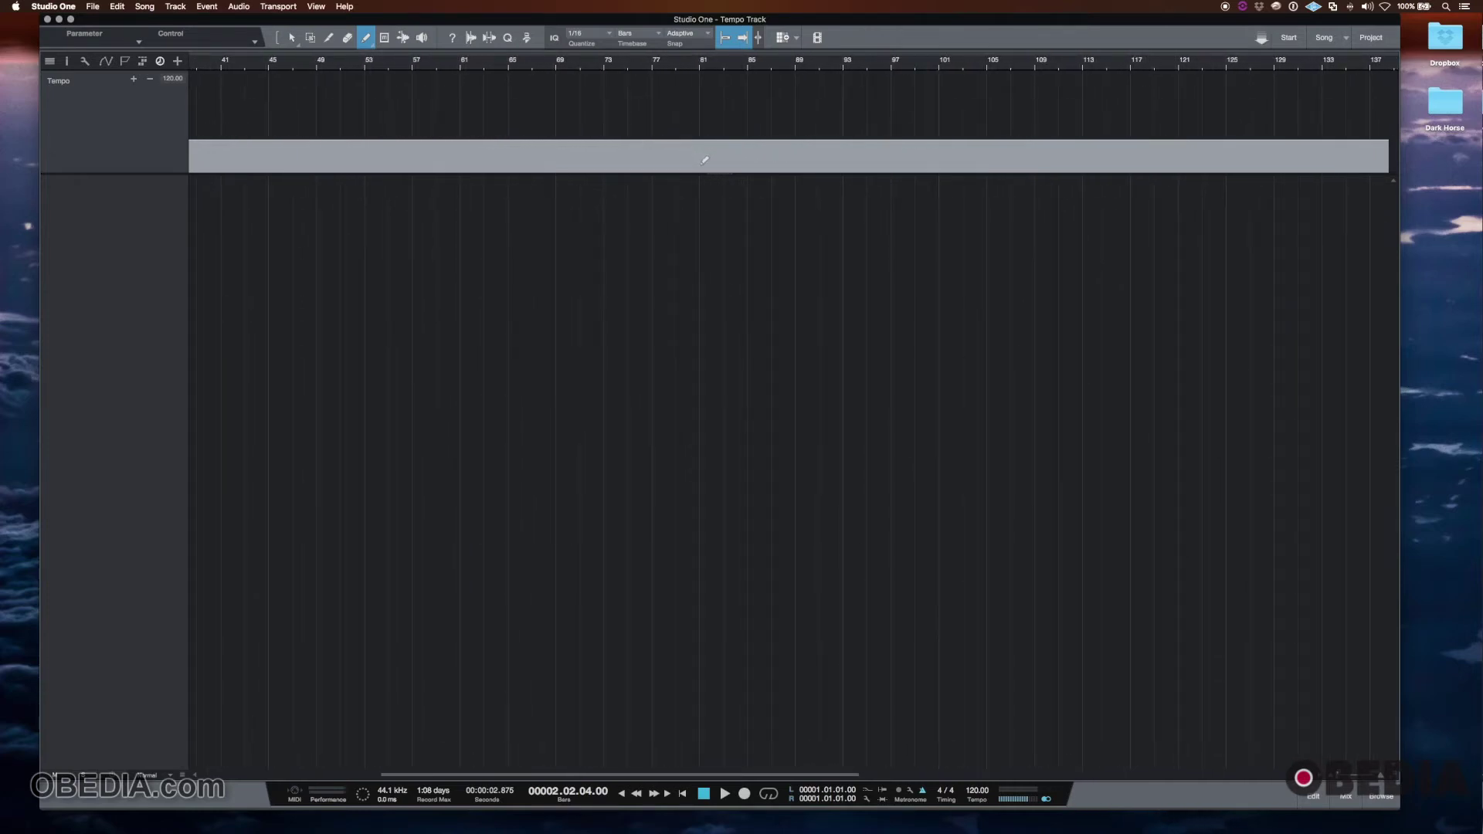
drag(704, 164, 700, 148)
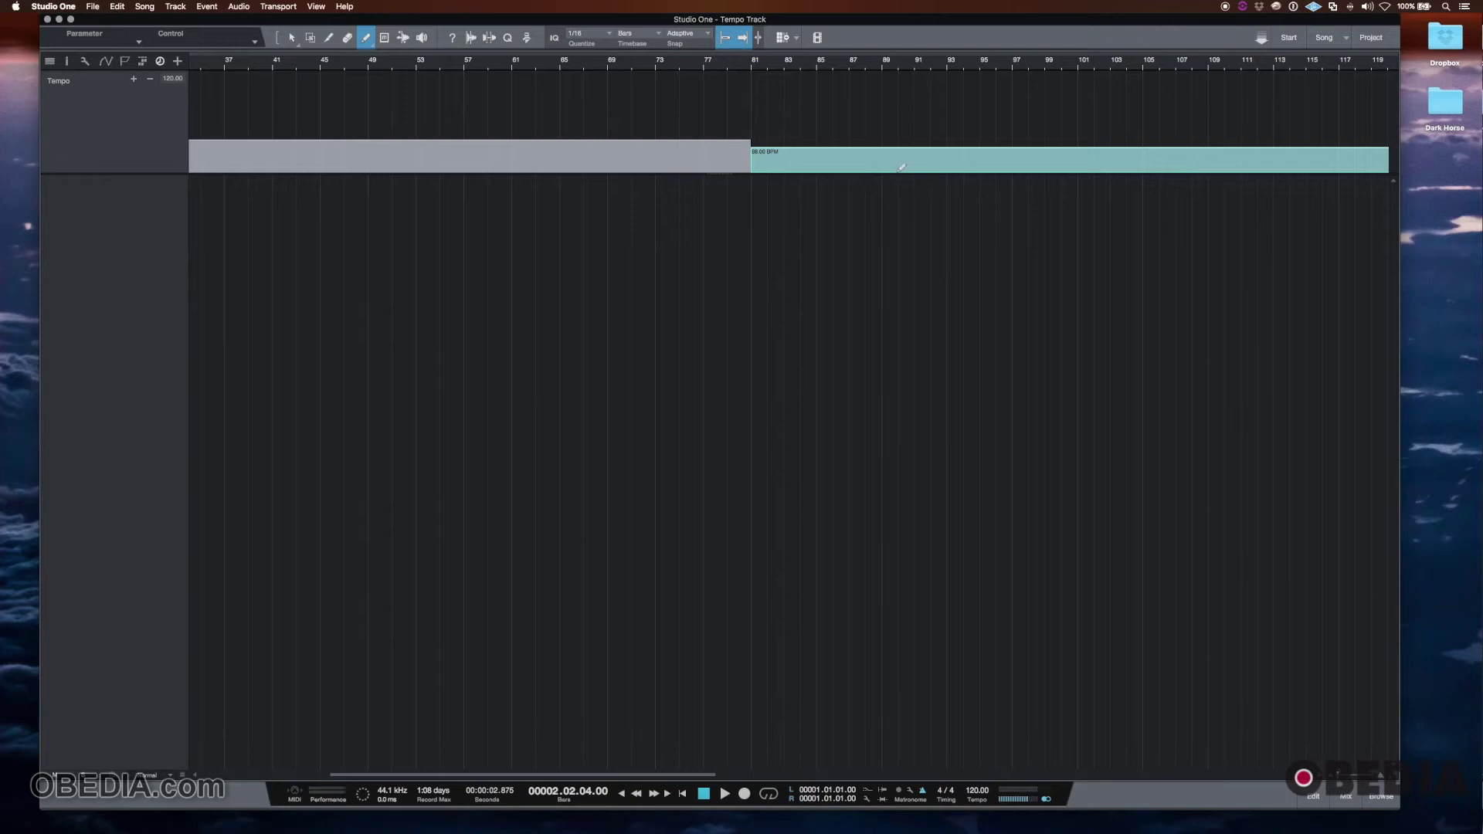
scroll(383, 141, left, 5)
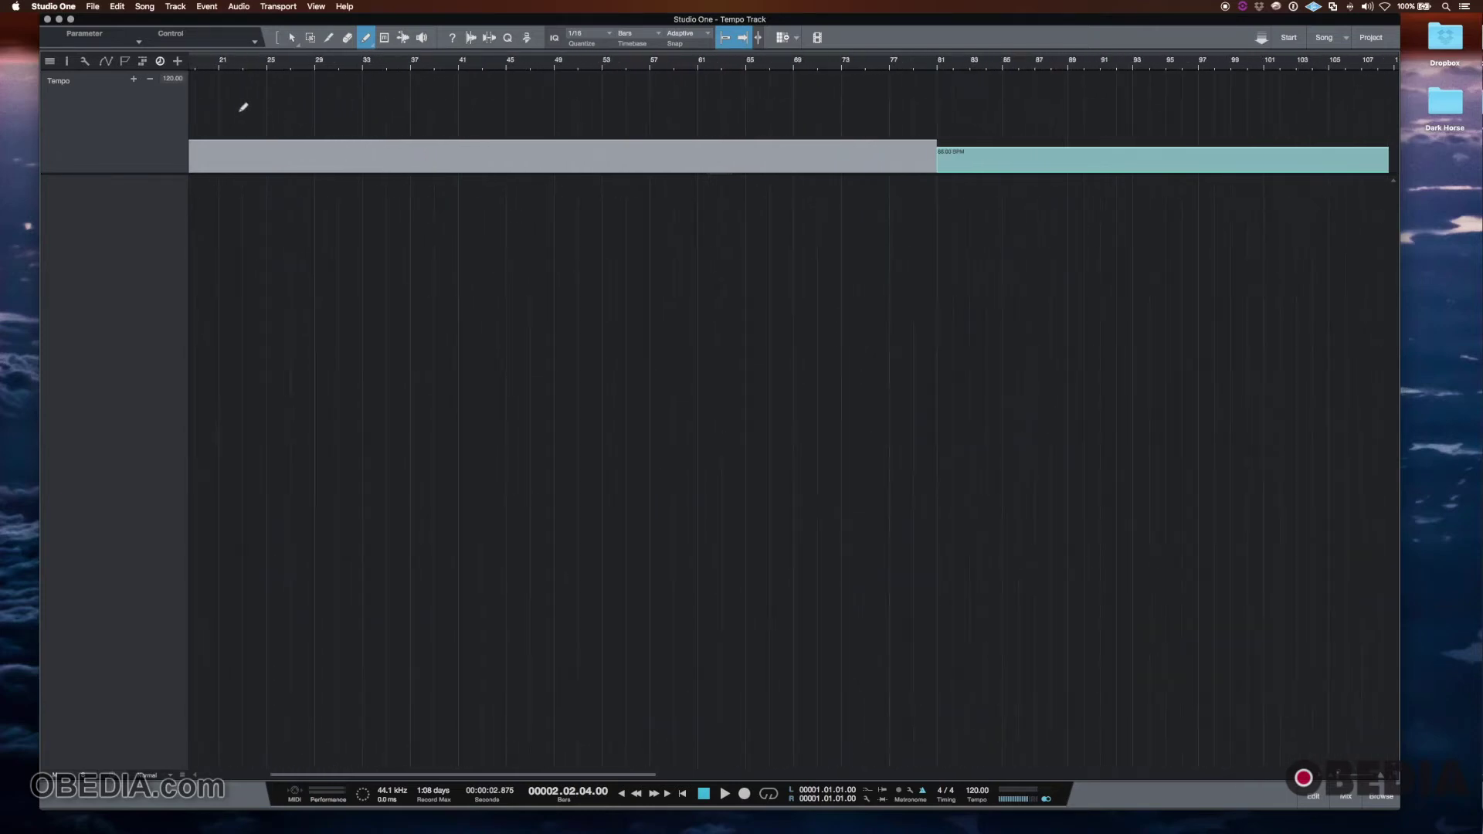
scroll(243, 107, left, 5)
Return to the Arrow tool, place the playback position at bar 17, and add a tempo change there.
click(310, 39)
click(293, 38)
click(339, 90)
click(343, 70)
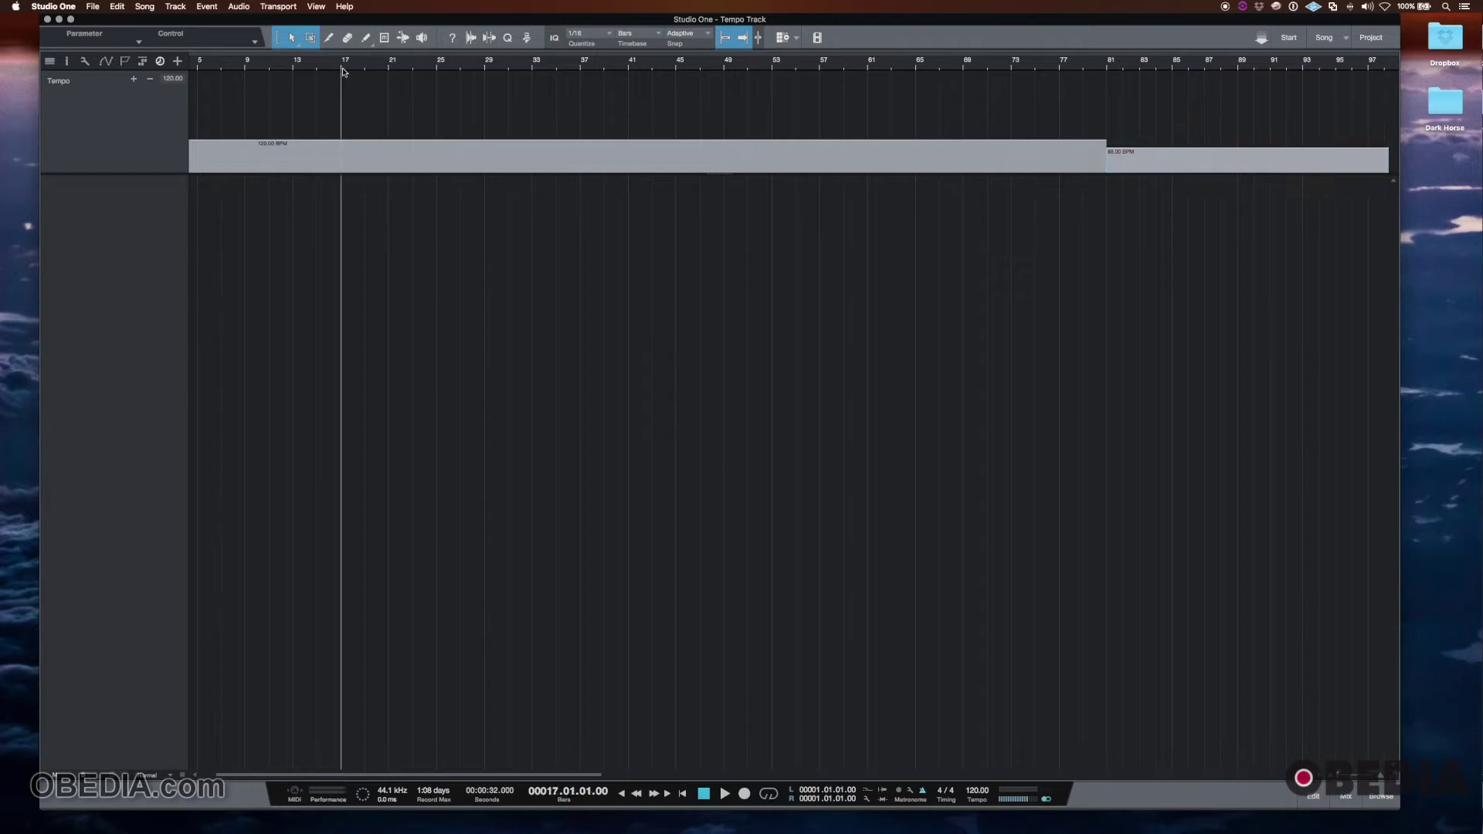
click(132, 80)
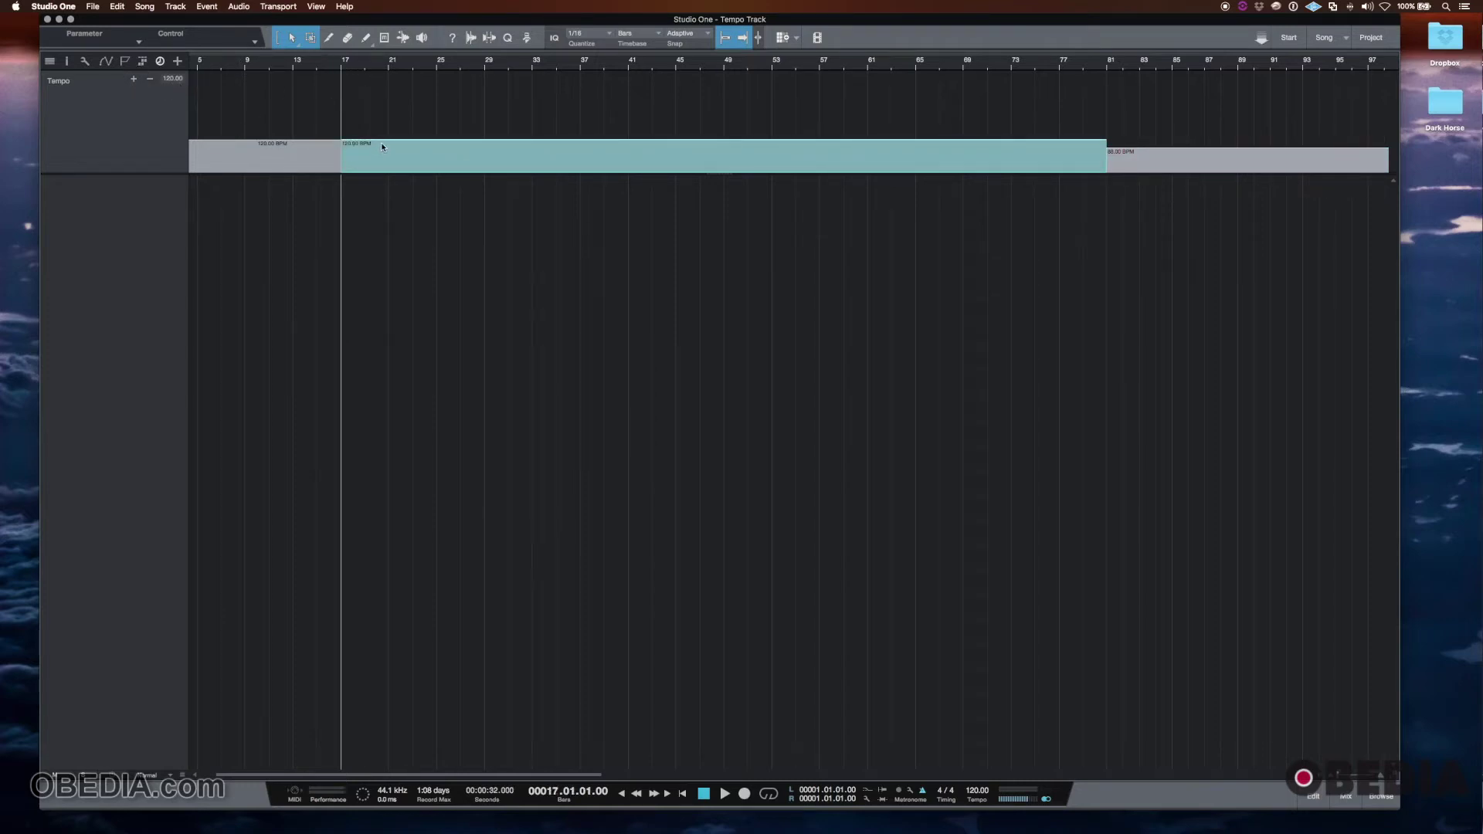
Drag the tempo section beginning at bar 17 up to 216 BPM, running to the 88 BPM drop.
drag(381, 144, 415, 109)
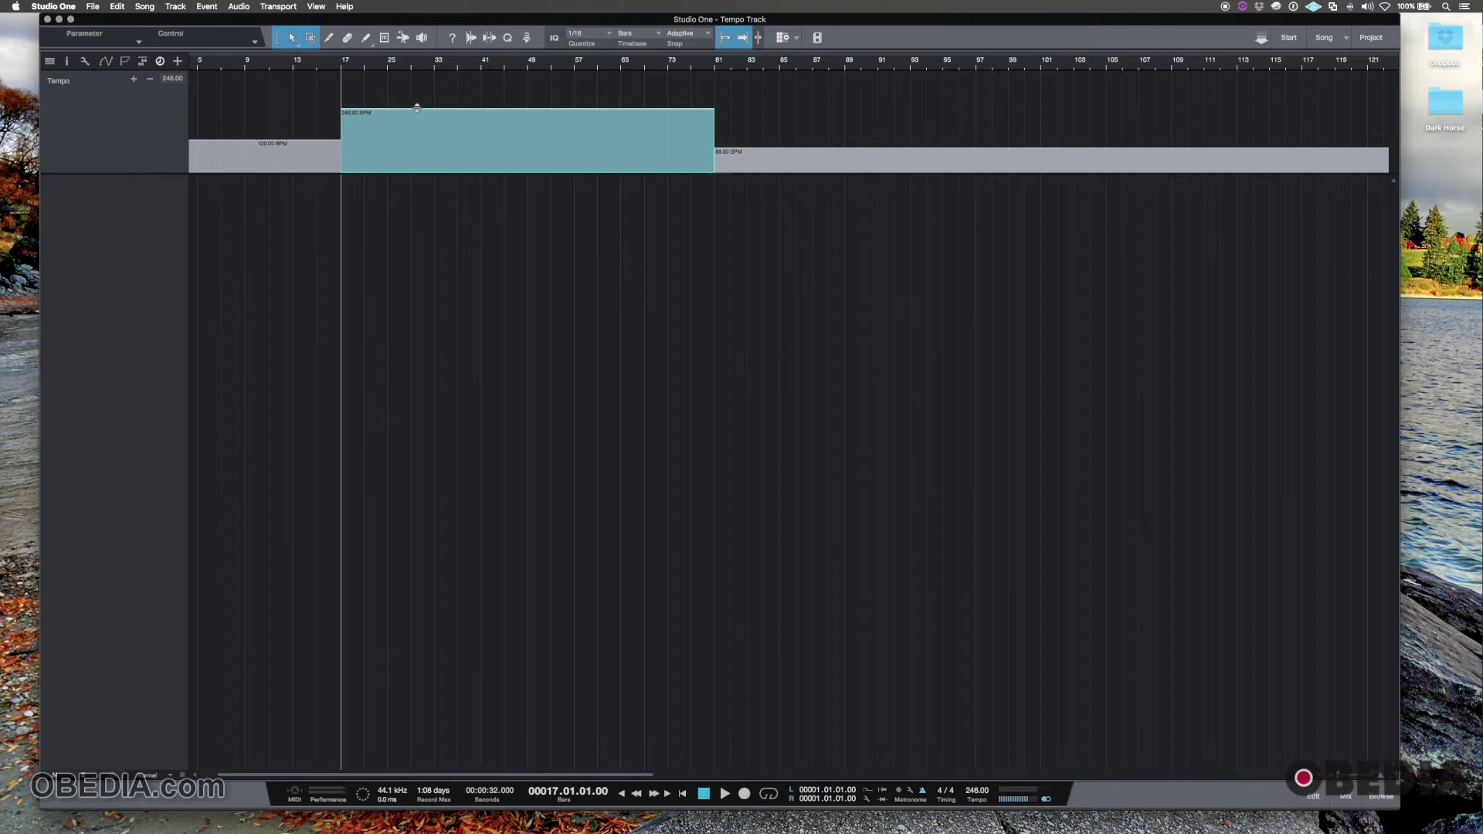
drag(417, 107, 414, 134)
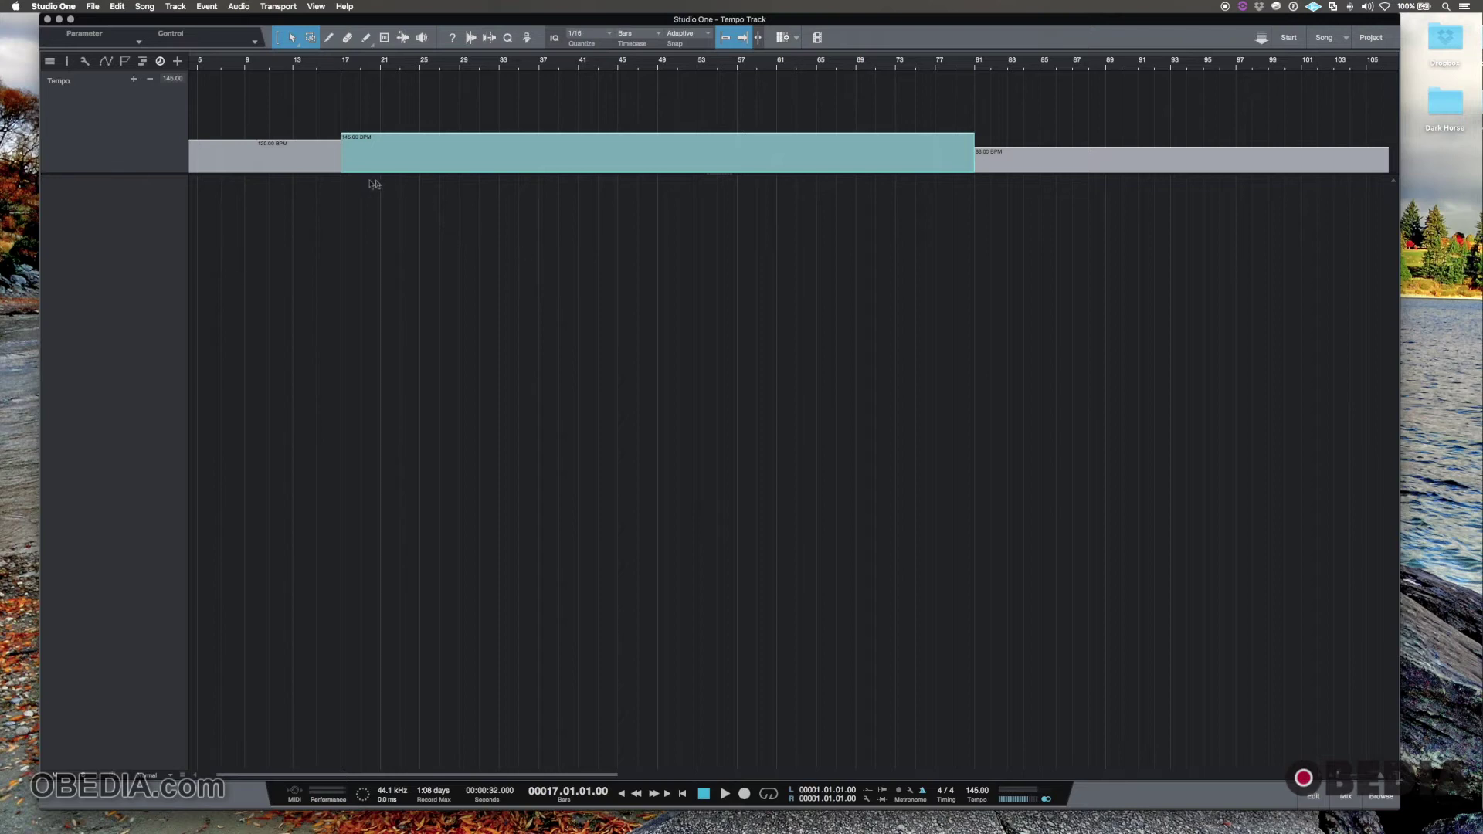
drag(345, 191, 974, 205)
mouse_move(532, 133)
mouse_down()
mouse_move(534, 103)
mouse_move(539, 149)
mouse_up()
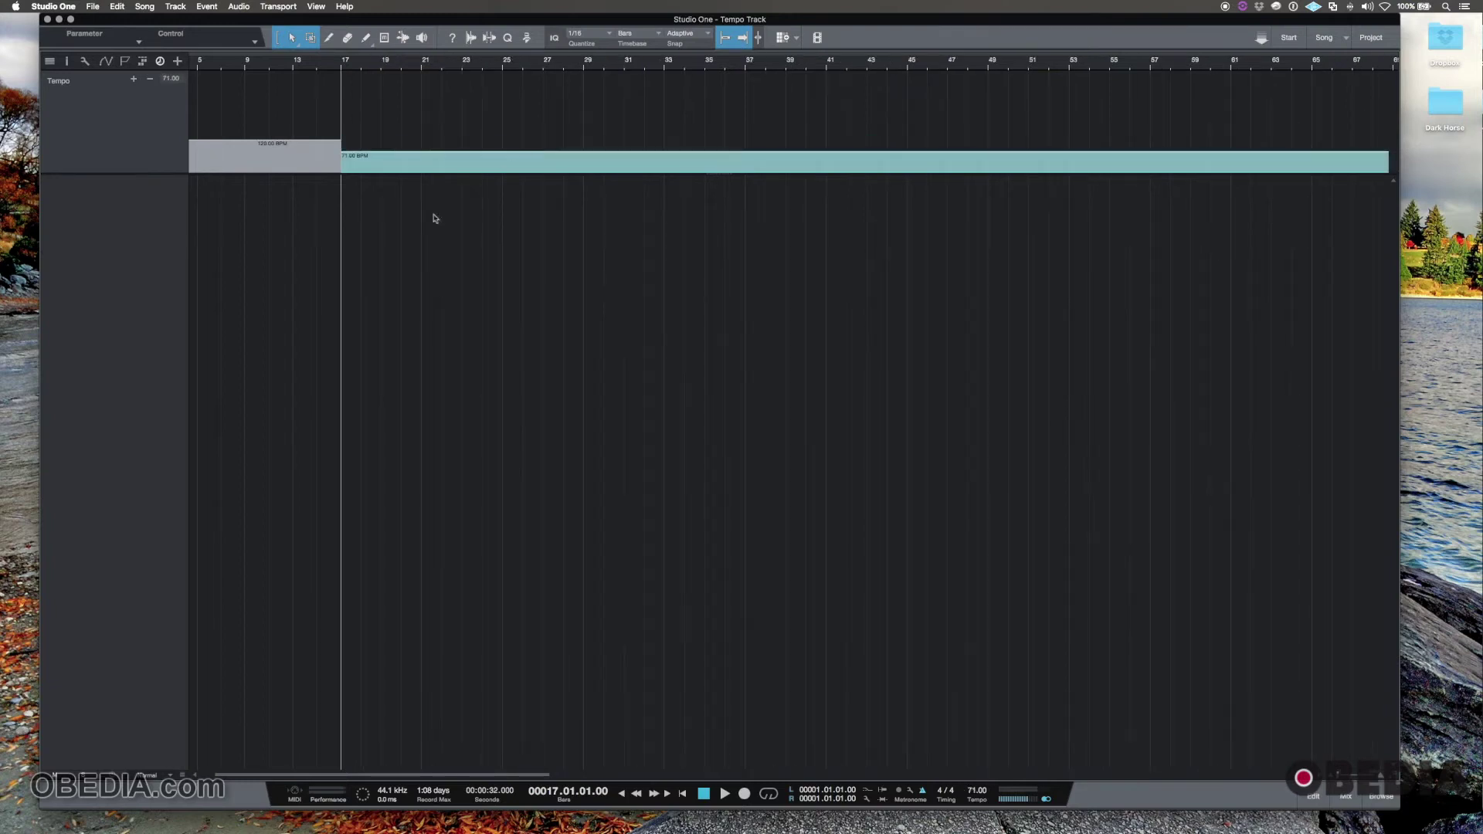
drag(350, 209, 1305, 199)
drag(508, 152, 512, 116)
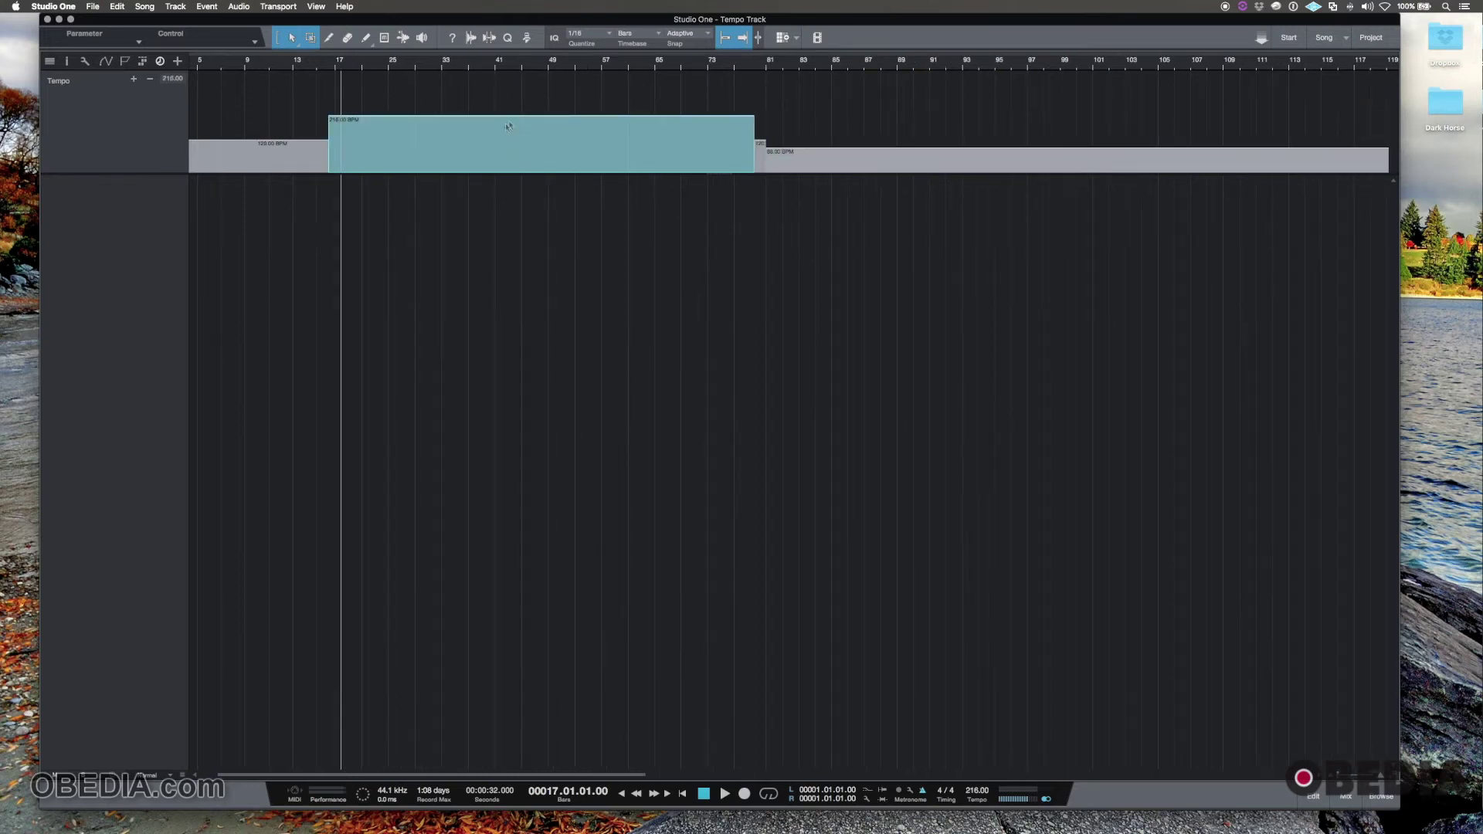
mouse_move(404, 149)
mouse_down()
mouse_move(429, 145)
mouse_move(390, 146)
mouse_move(438, 150)
mouse_move(424, 147)
mouse_up()
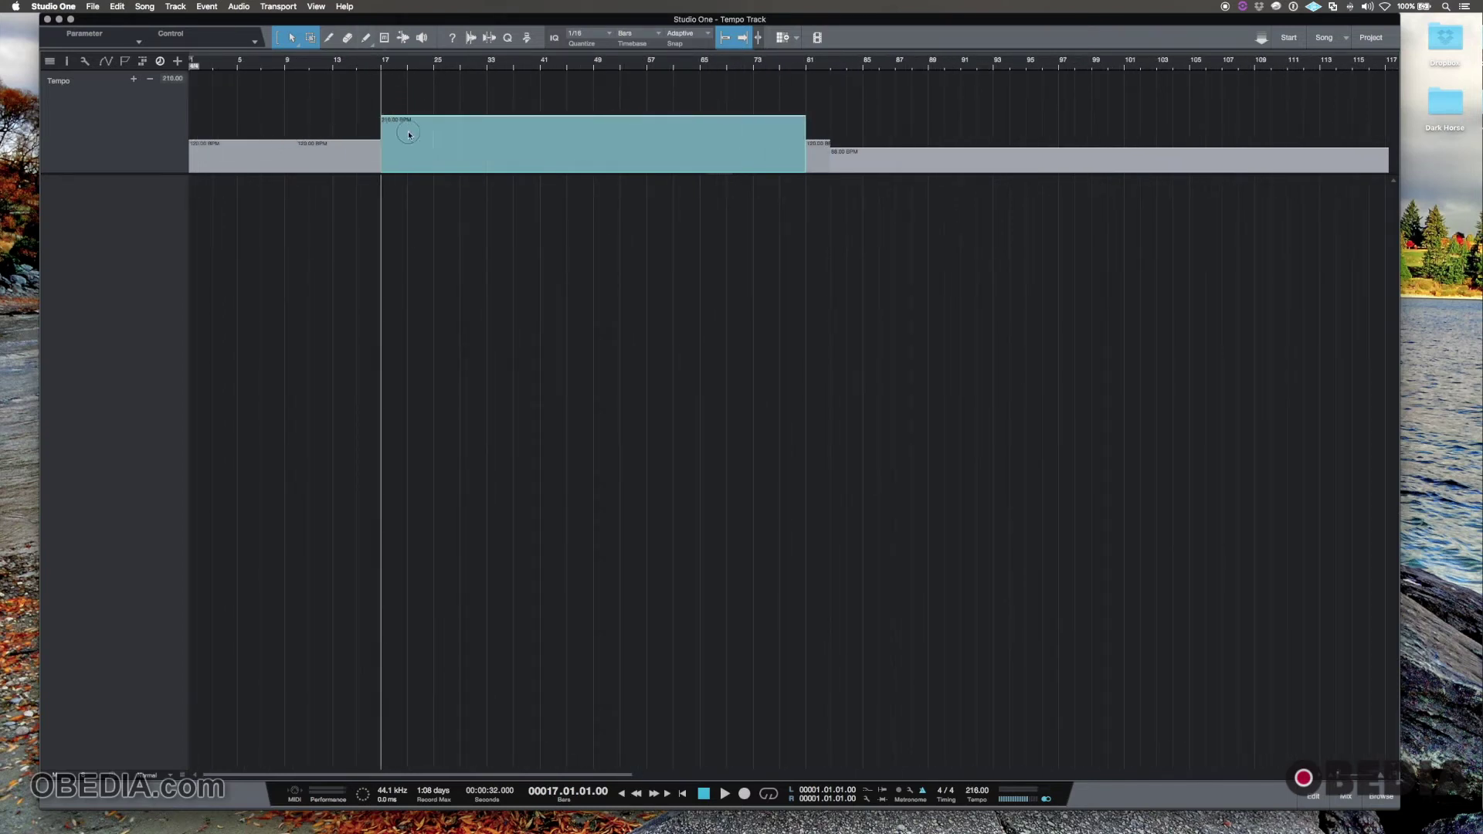
Delete the 216 BPM tempo section and move the playback position near bar 86.
right_click(408, 138)
click(437, 166)
click(550, 155)
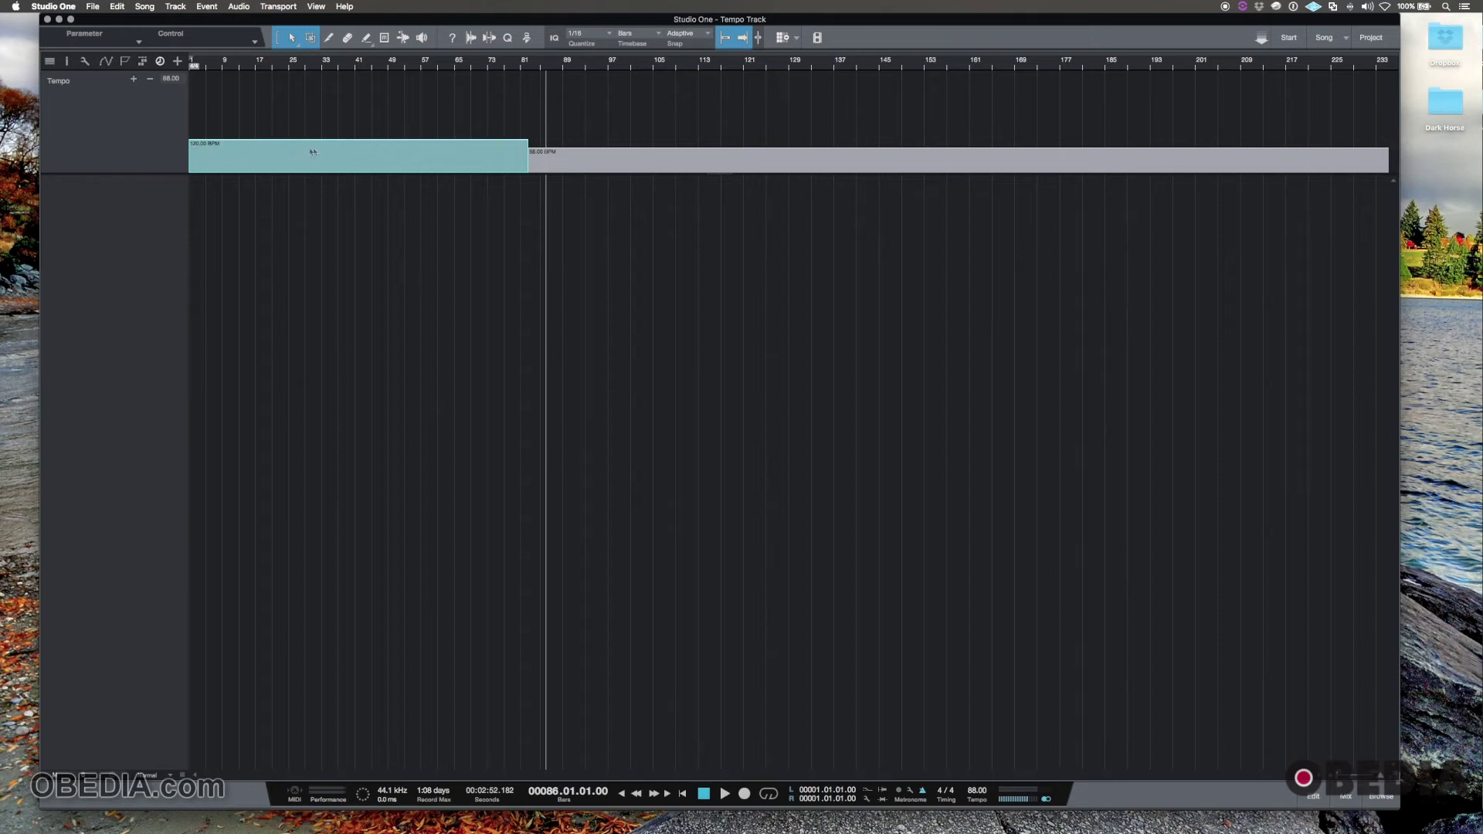
Select the 88 BPM section and zoom the timeline in around its tempo change.
click(551, 155)
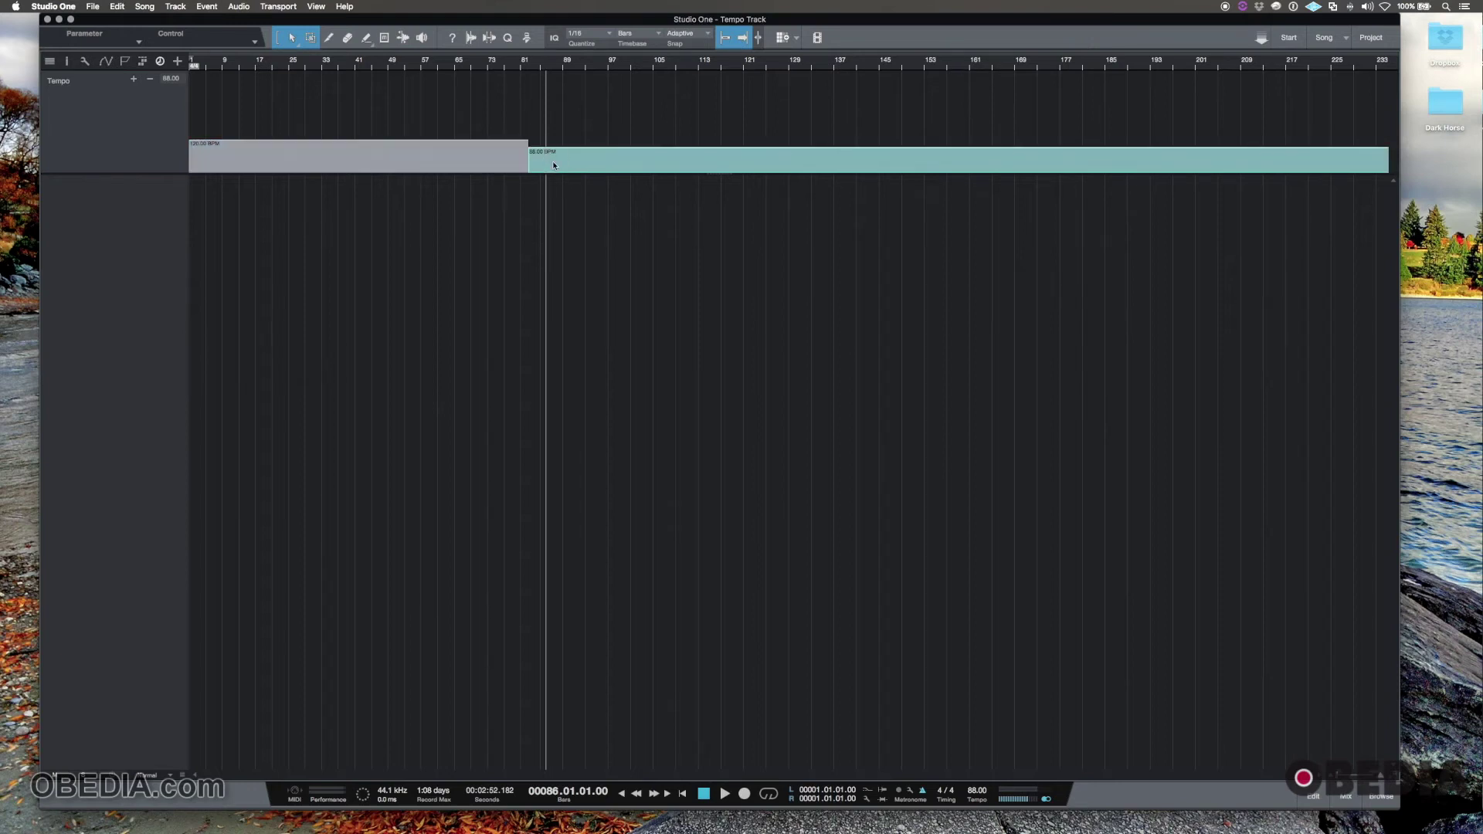
scroll(724, 143, up, 5)
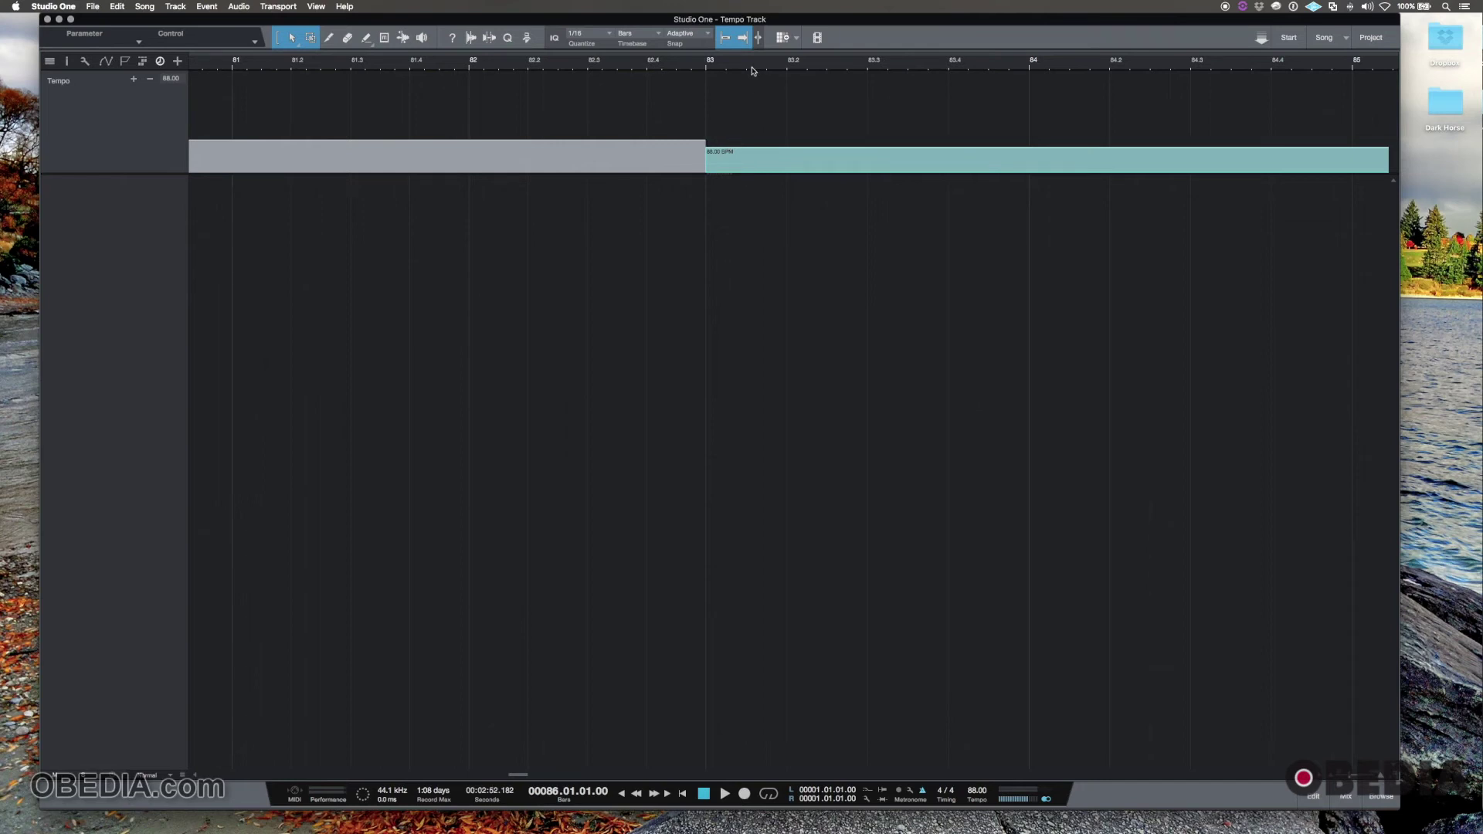
drag(754, 67, 809, 14)
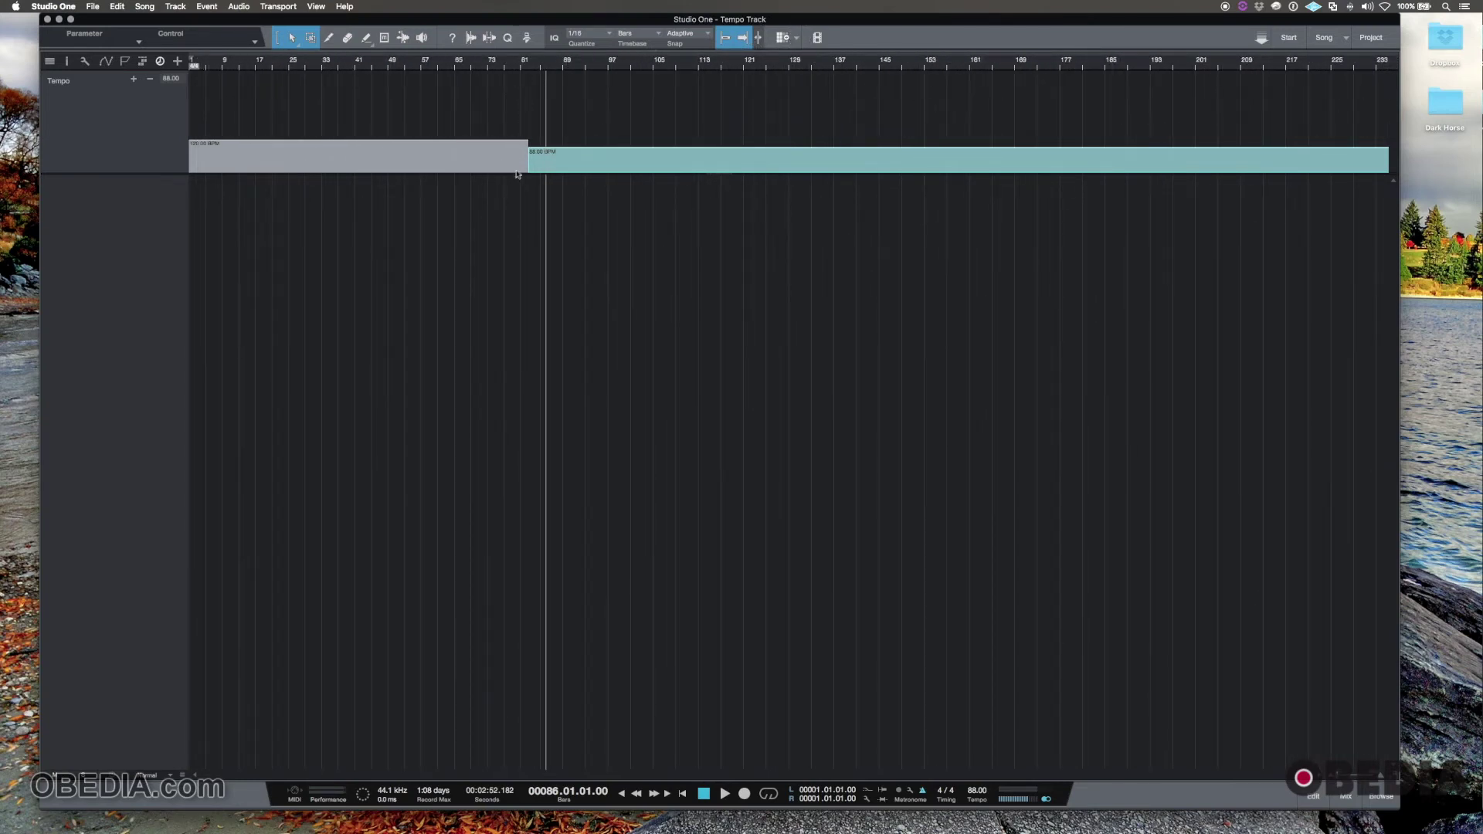
drag(526, 65, 574, 167)
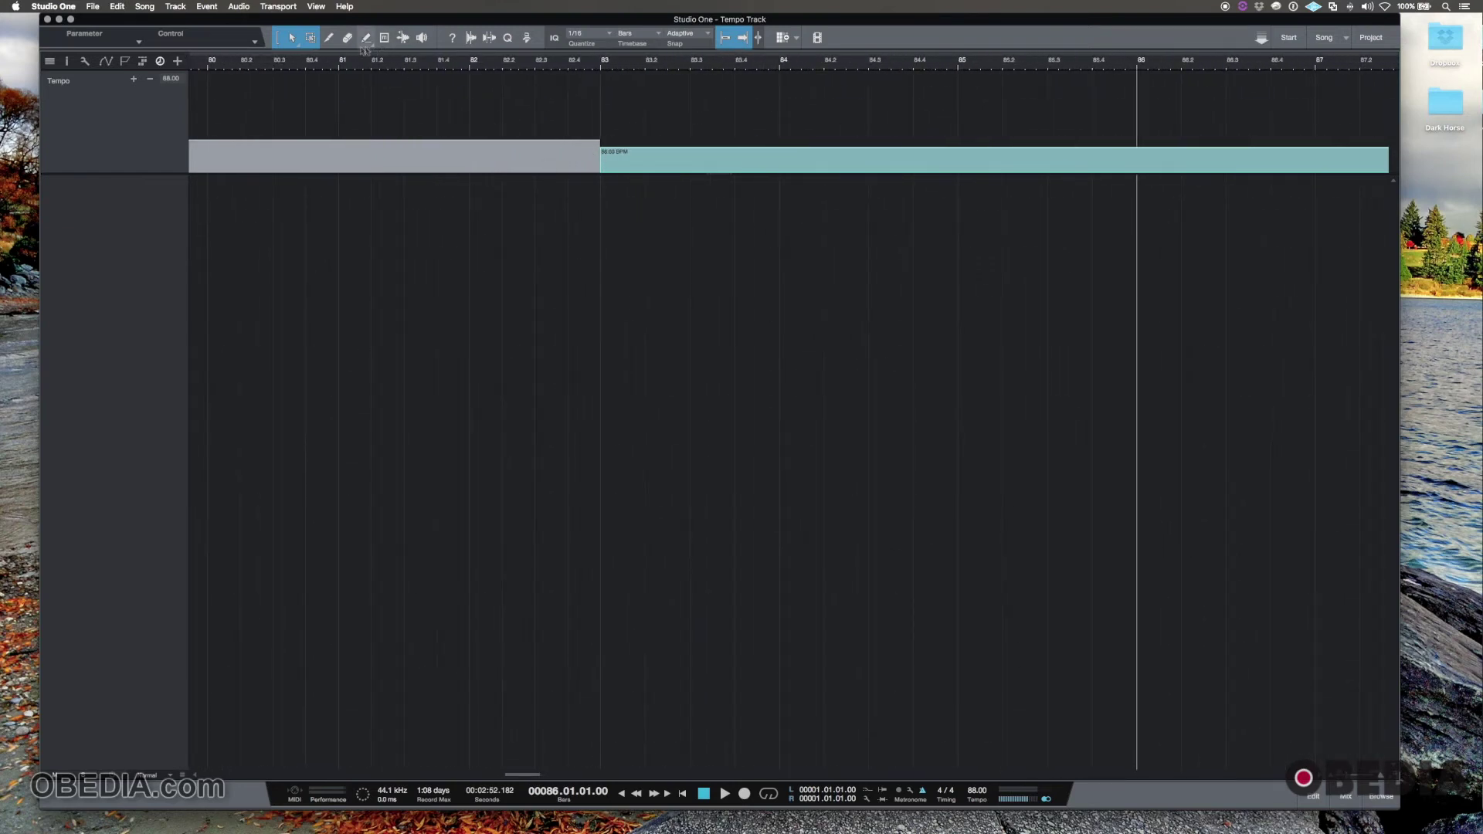
Paint short tempo steps just before bar 83 and lower each so 120 BPM eases into 88 BPM.
click(329, 38)
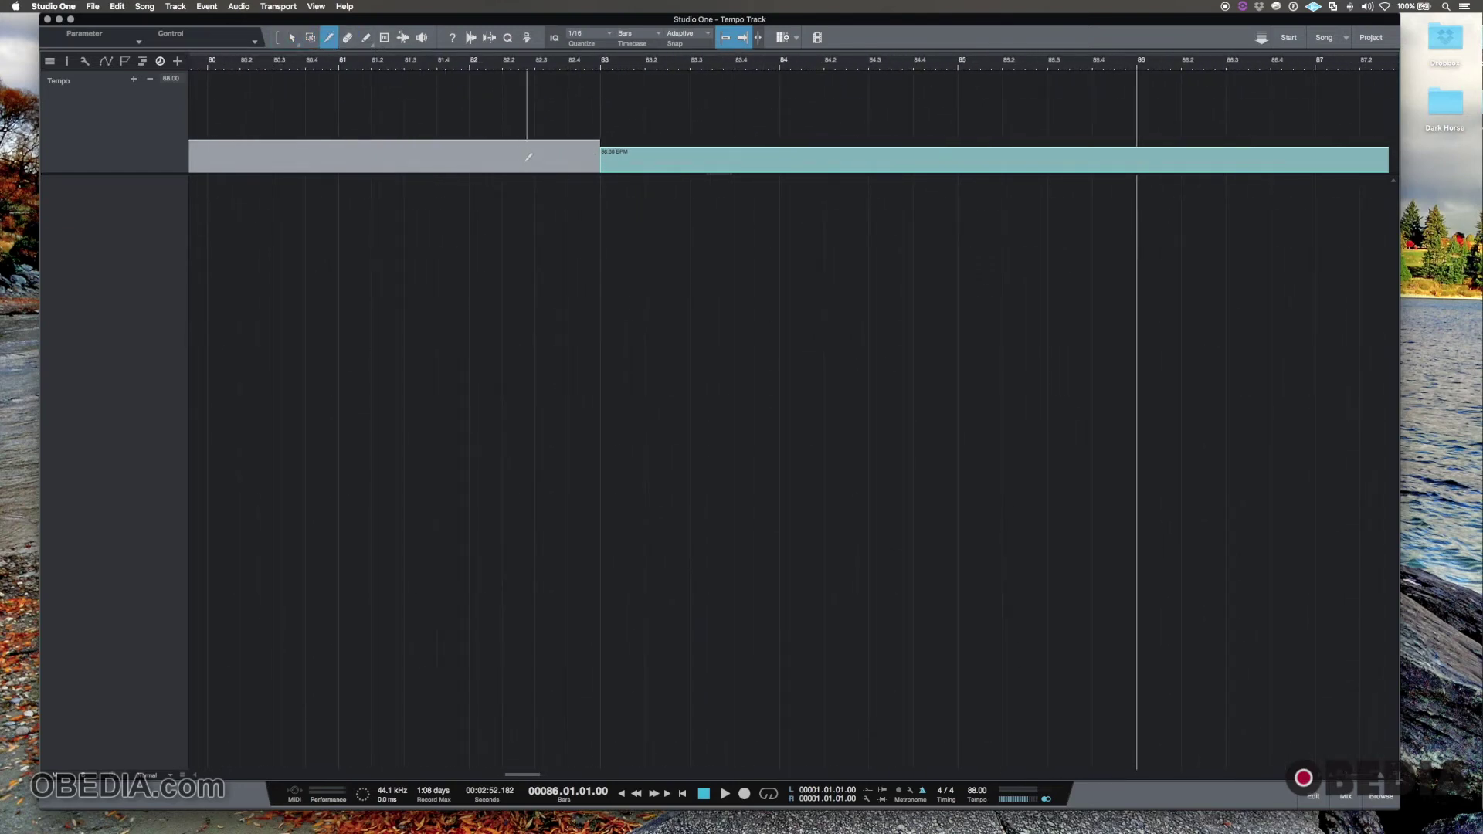
click(574, 155)
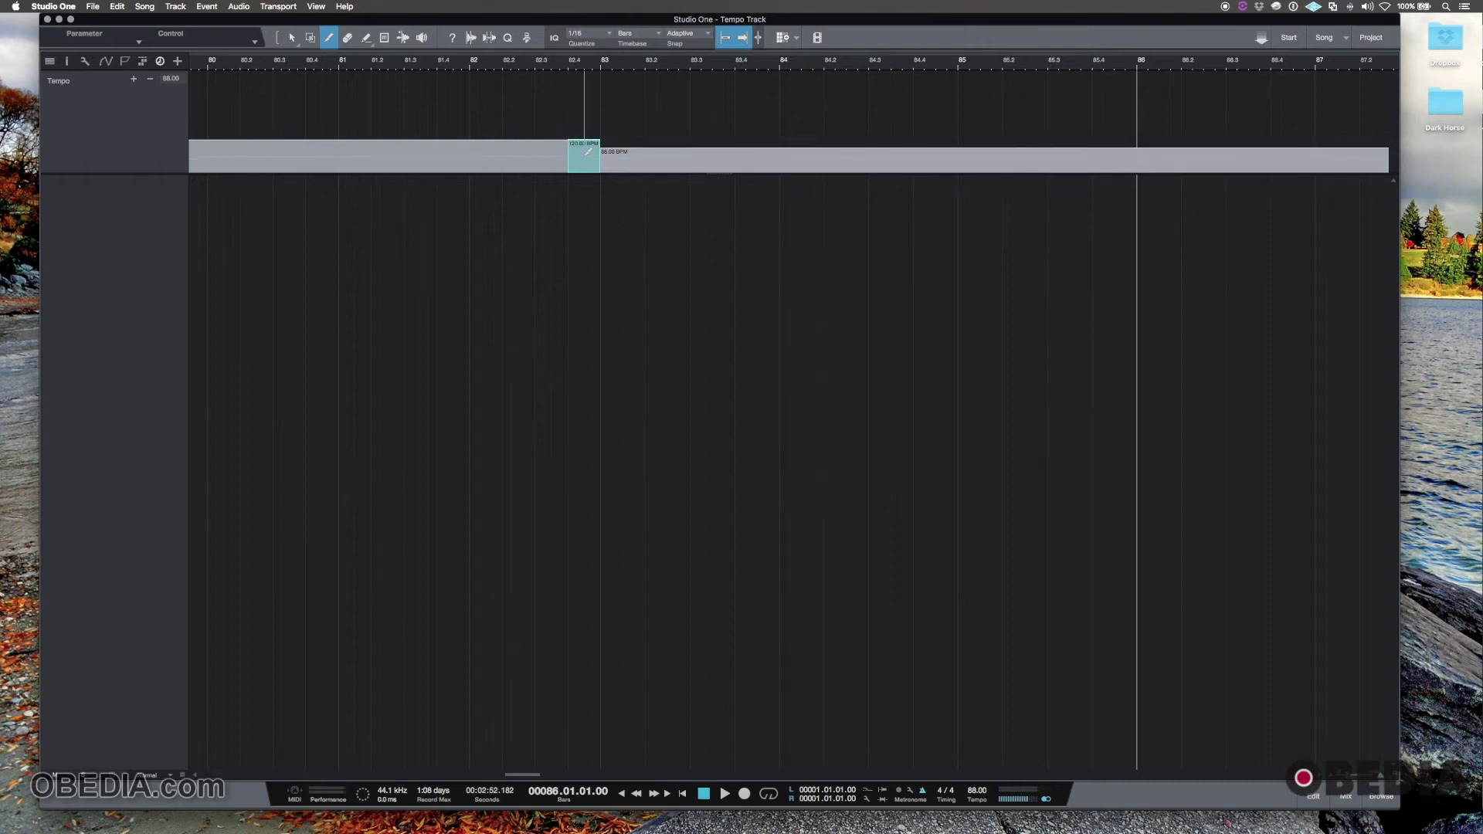
click(575, 154)
click(591, 155)
drag(590, 63, 586, 105)
click(292, 37)
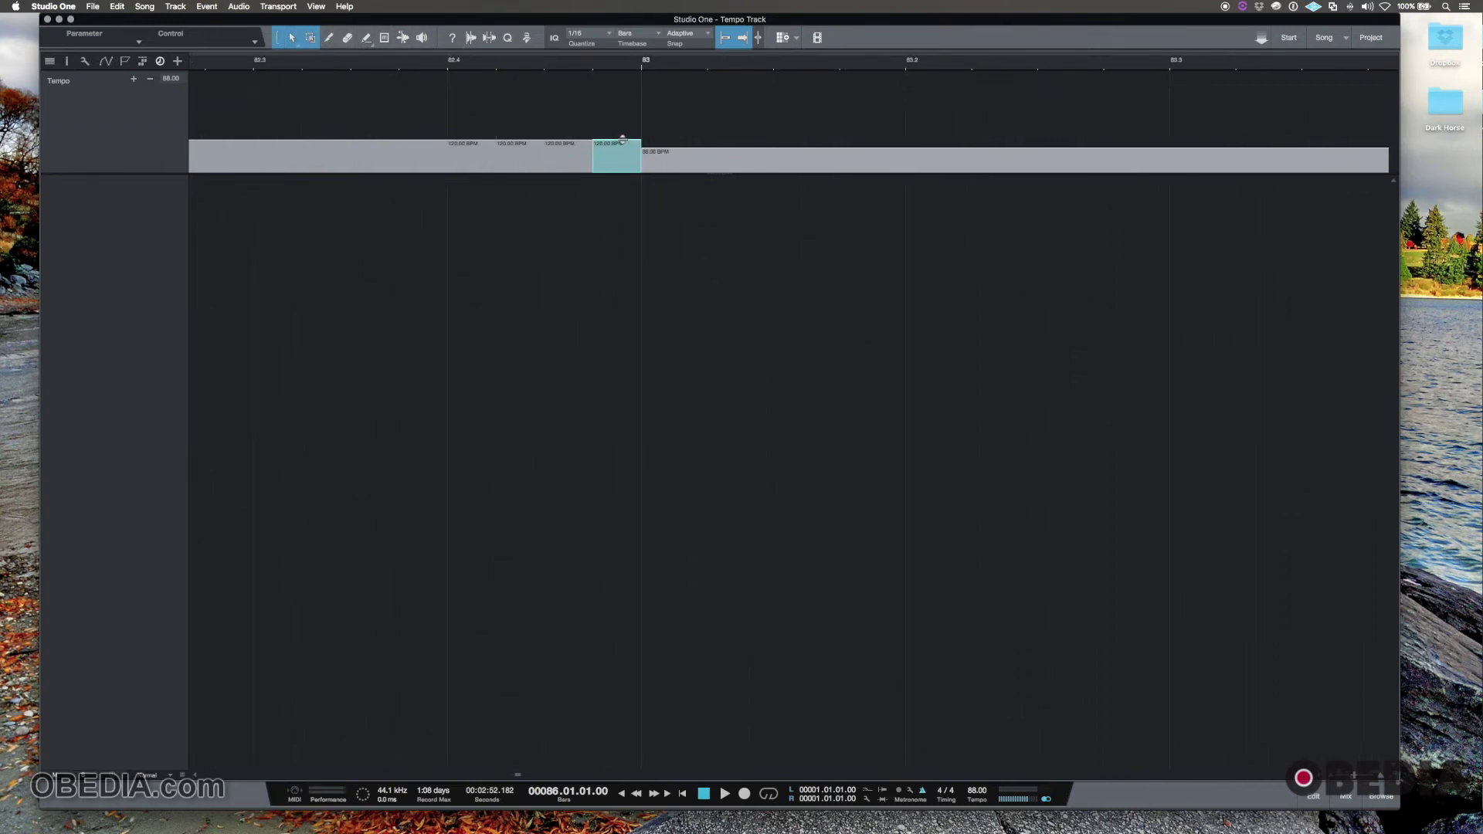
drag(621, 146, 488, 141)
click(529, 141)
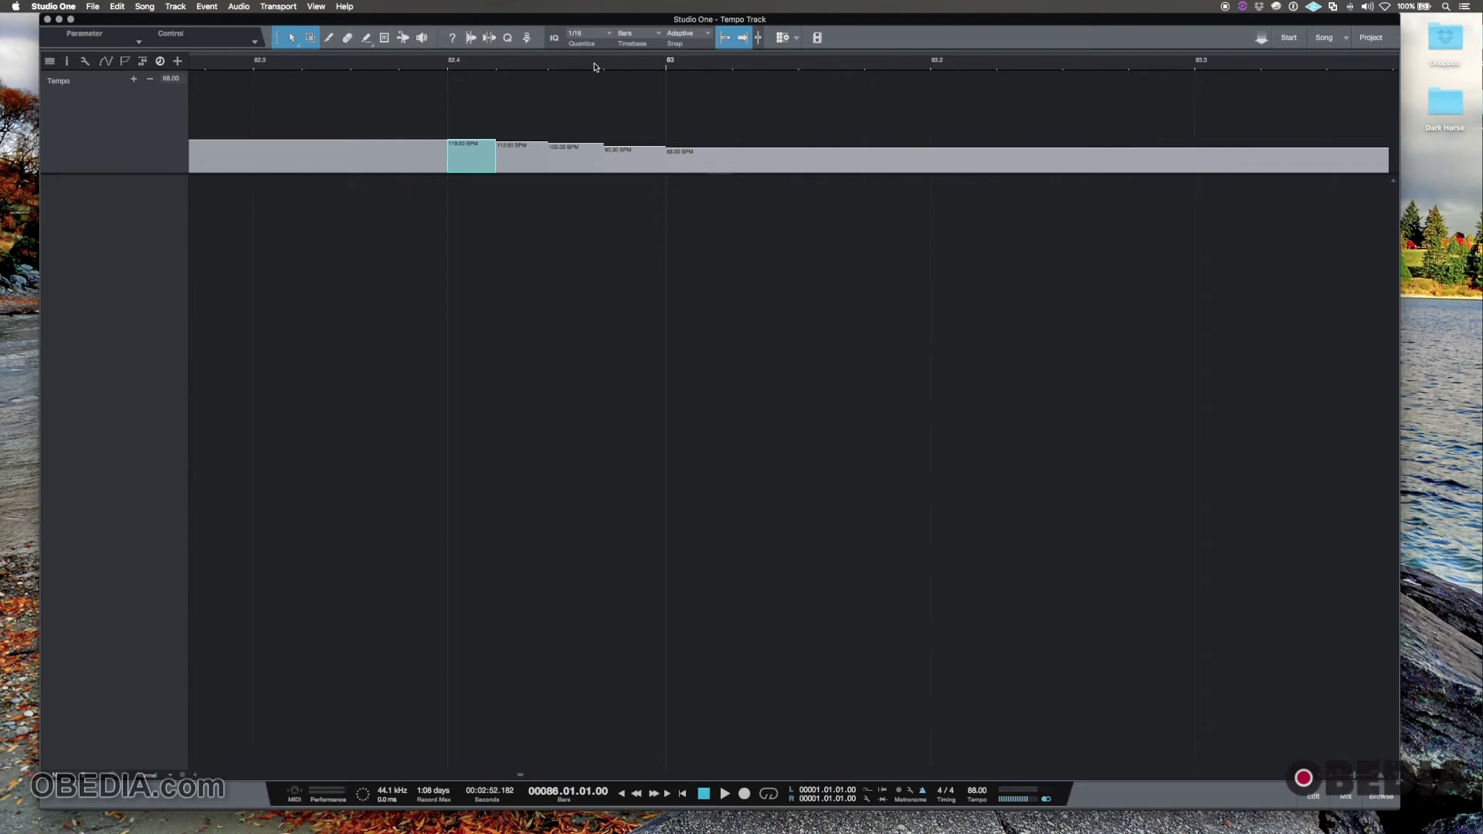
drag(595, 66, 614, 5)
drag(546, 64, 554, 34)
click(581, 158)
click(475, 157)
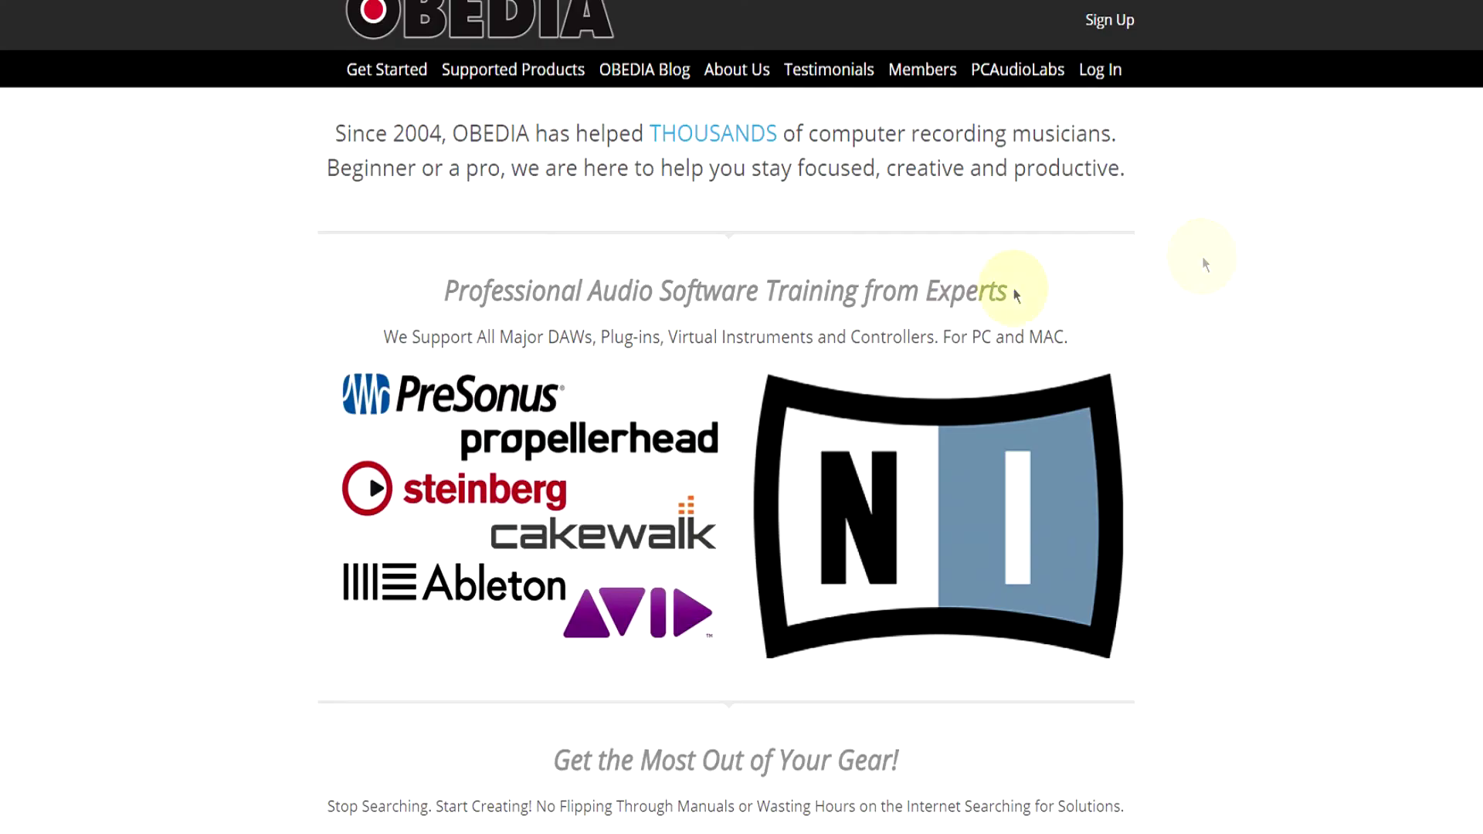
Scroll down to Rates and Services and open the SIGN UP NOW registration form.
scroll(1009, 291, down, 15)
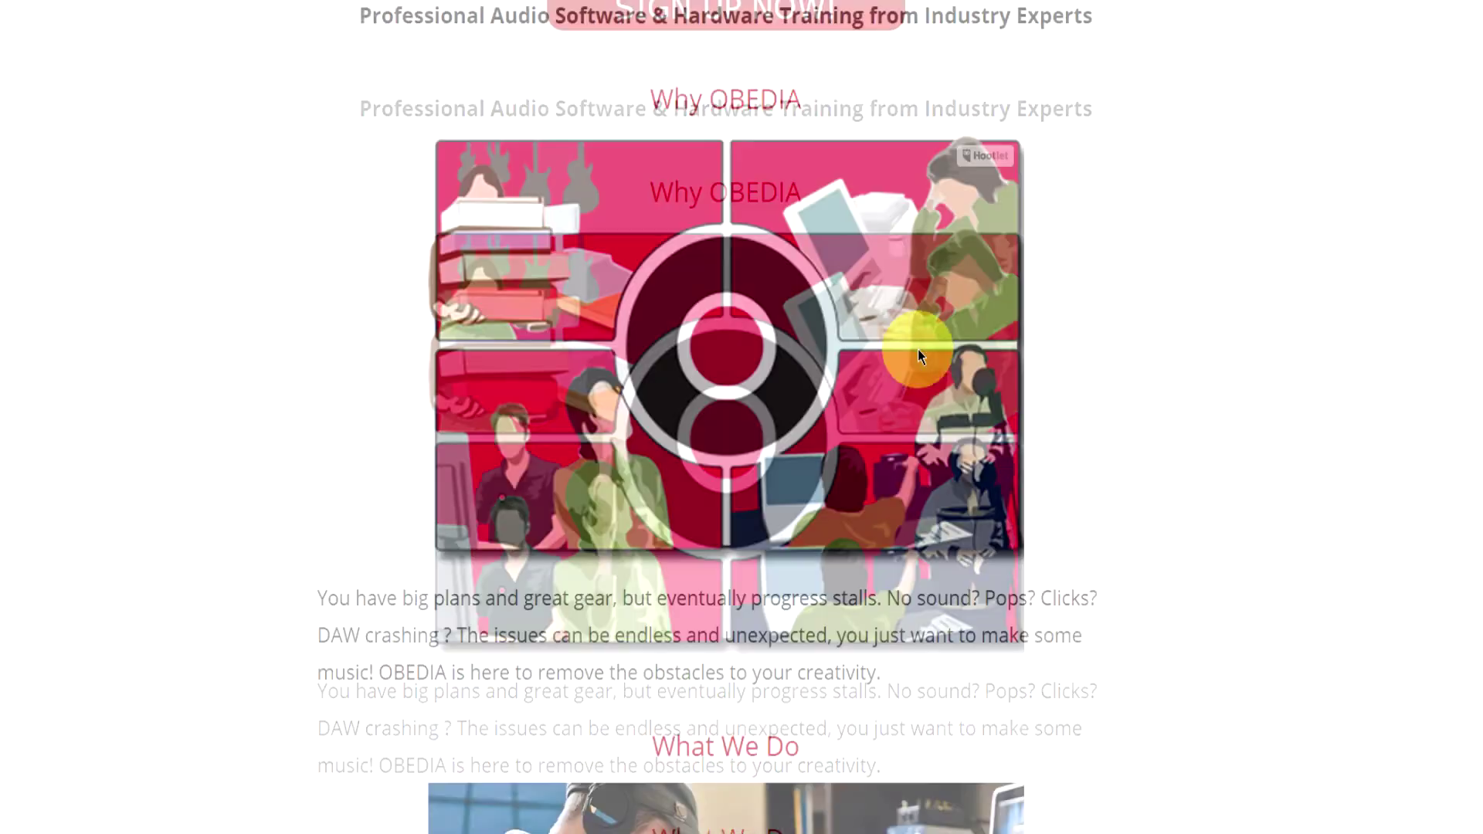
scroll(873, 370, down, 20)
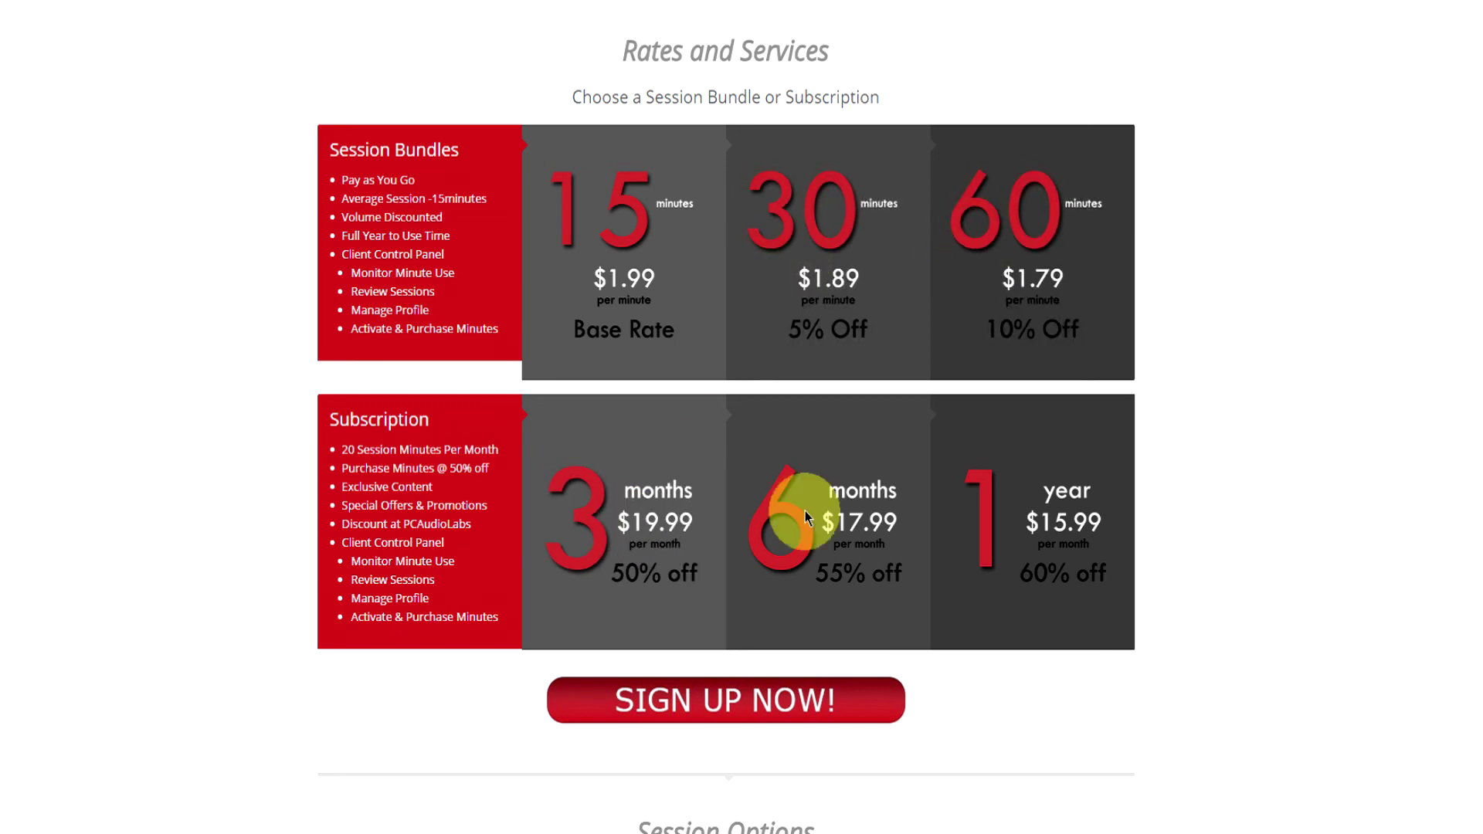
scroll(888, 532, down, 3)
click(744, 513)
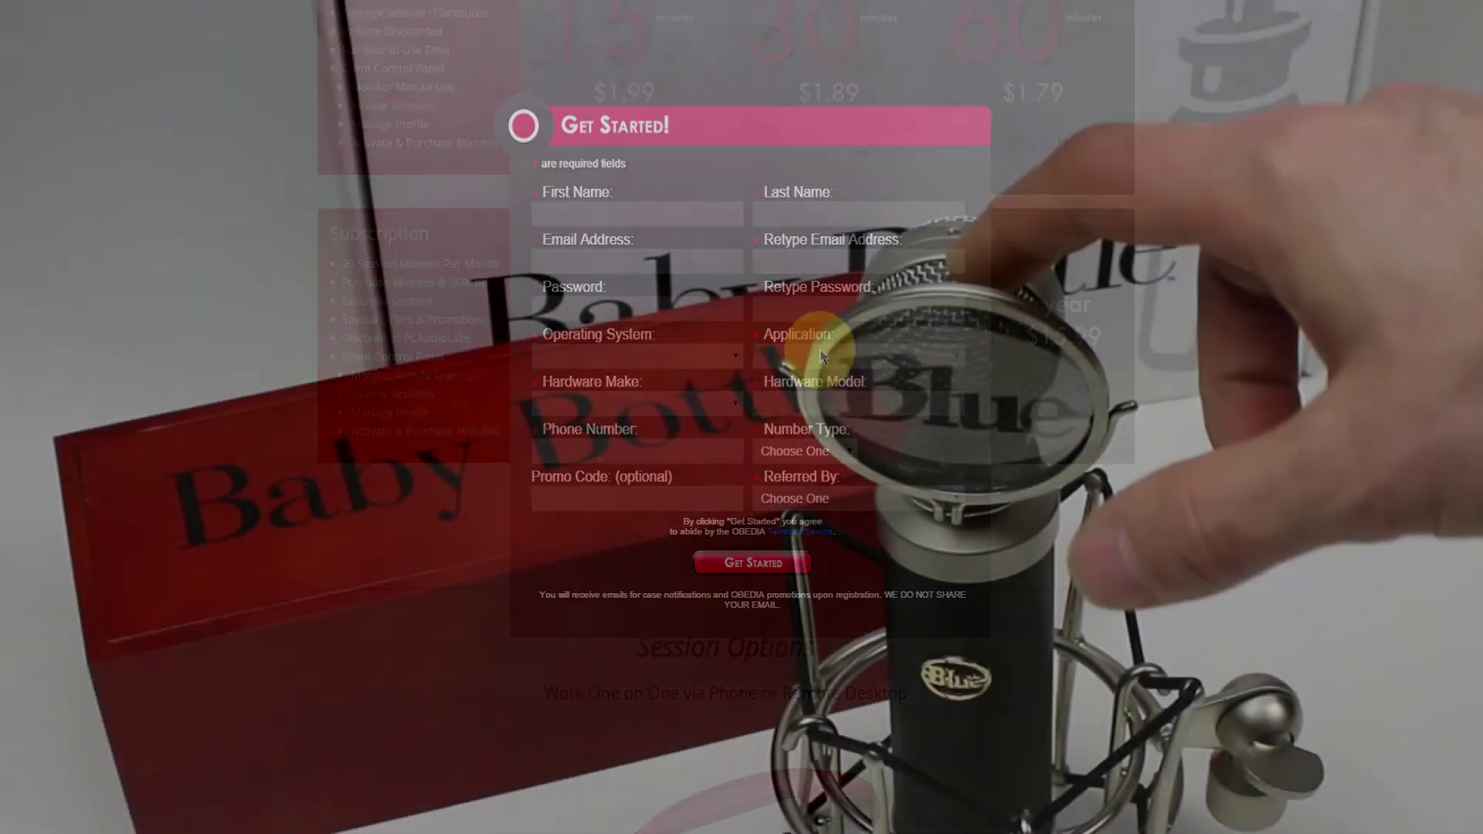